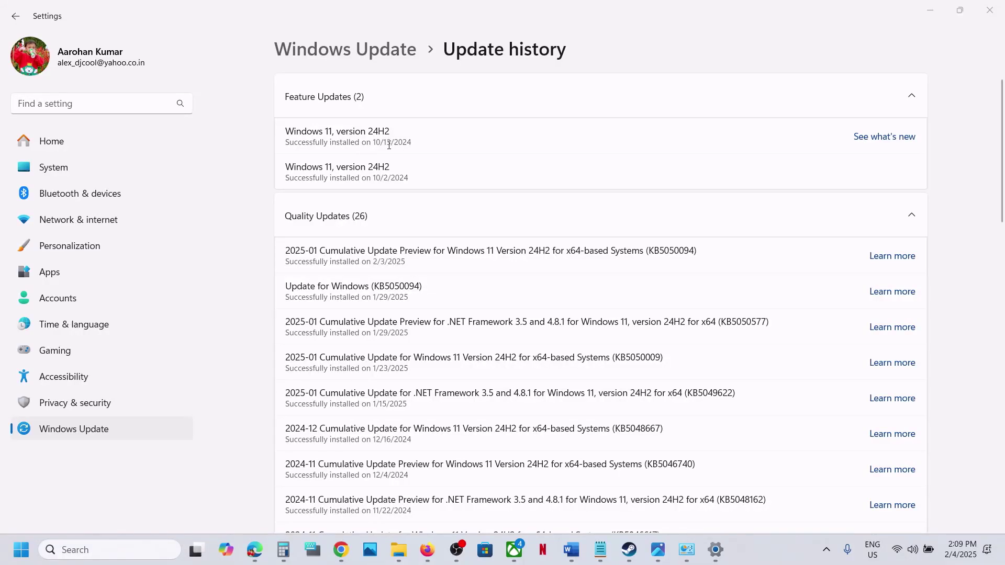
Examine the Windows 11, version 24H2 entry in the update history and the screenshot of error 0x80070002
left_click_drag(335, 133, 389, 131)
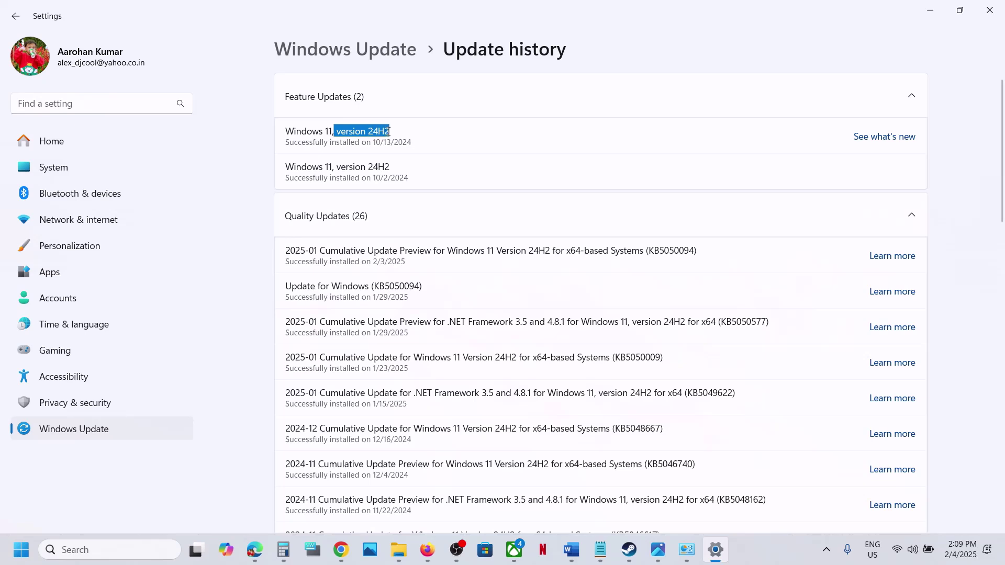
left_click(665, 557)
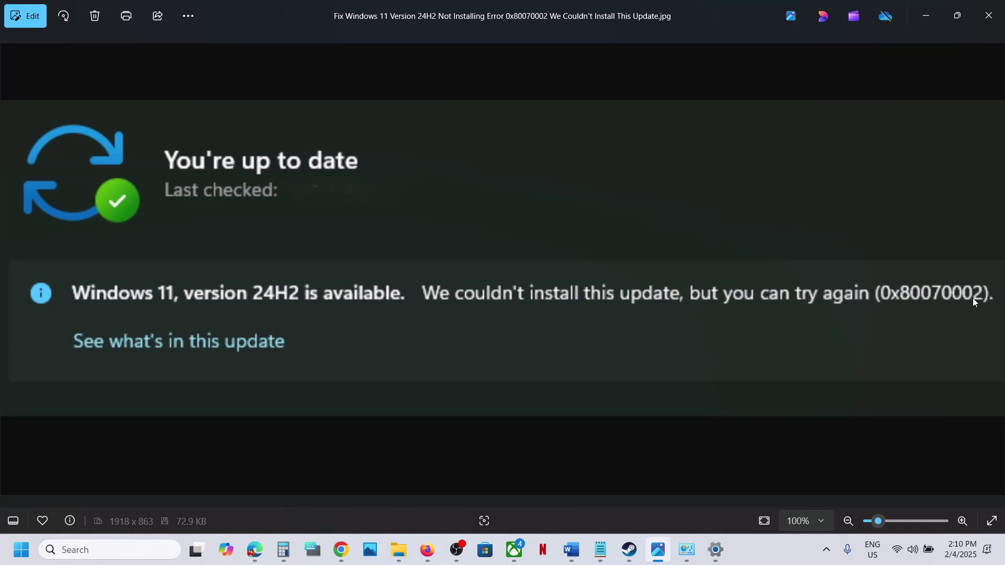
left_click(767, 553)
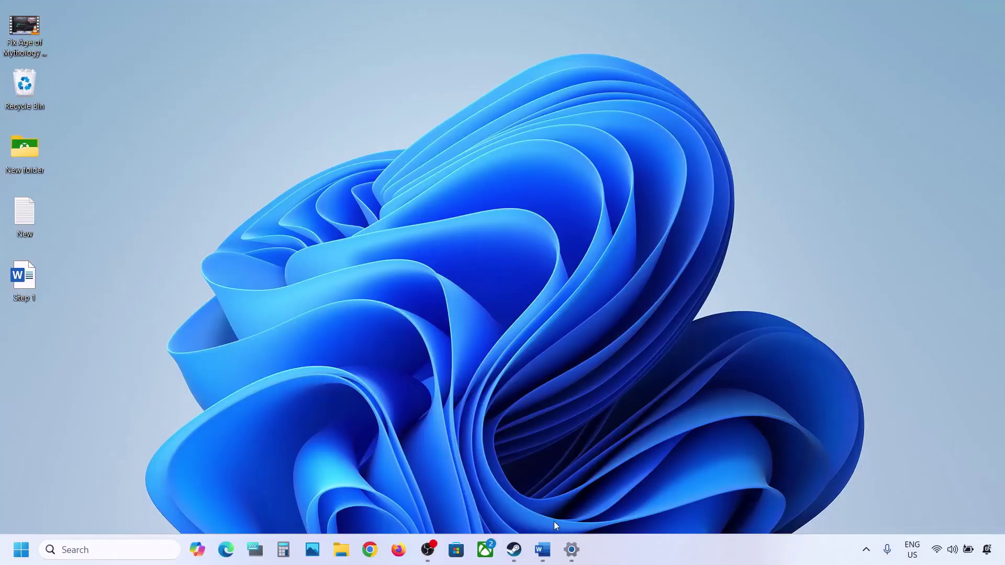
Highlight "Start App Readiness Service" under Step 1 in the Word notes and open the Services console
left_click(542, 550)
left_click_drag(149, 205, 492, 209)
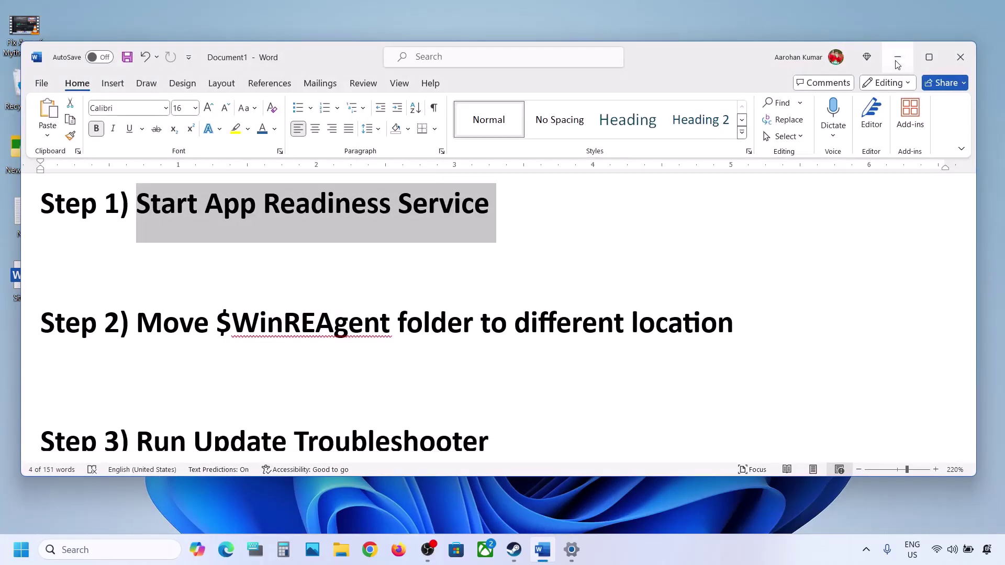
left_click(897, 57)
left_click(148, 549)
type("services")
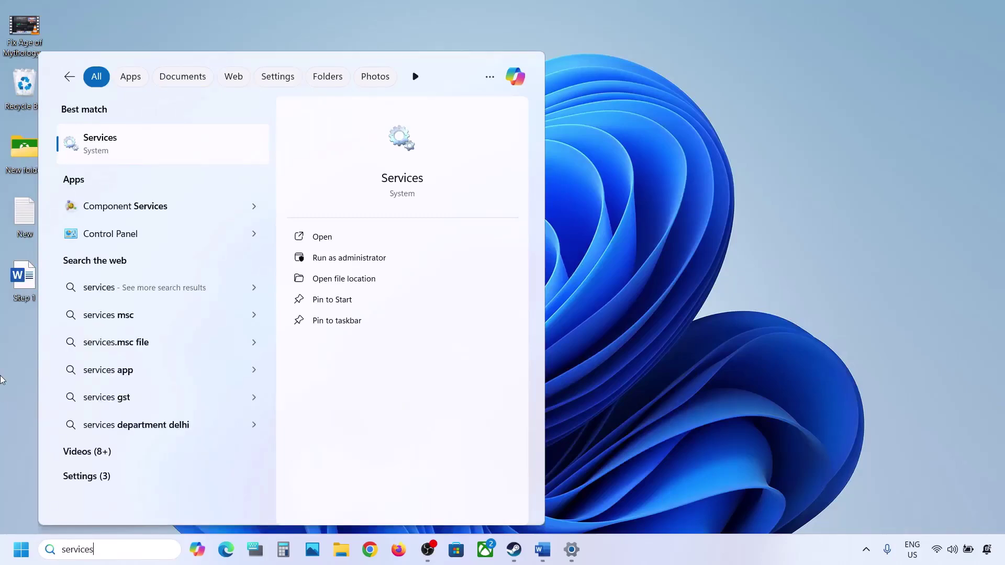
key("Return")
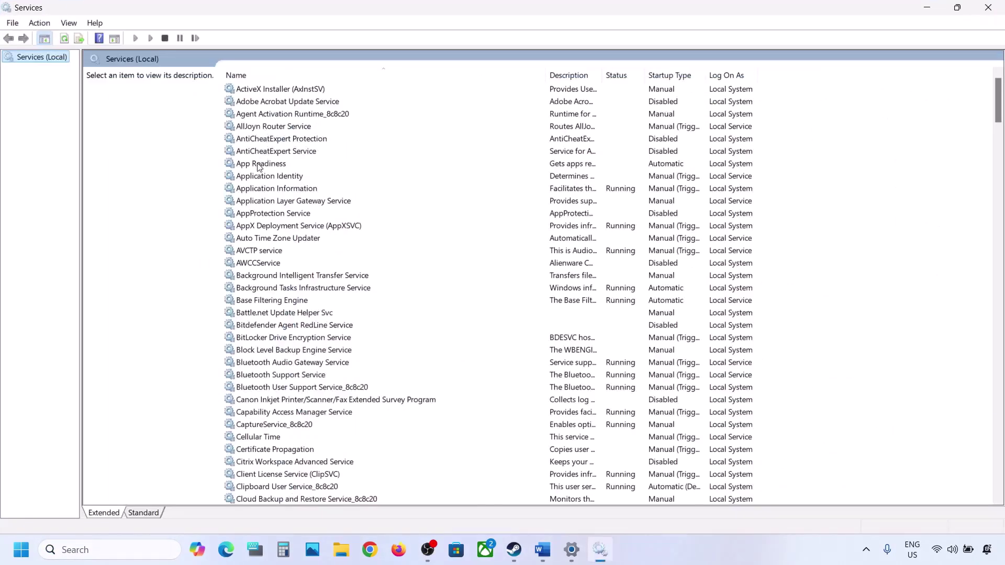
Set the App Readiness service's startup type to Automatic, start the service, and close its properties and the Services console
left_click(258, 164)
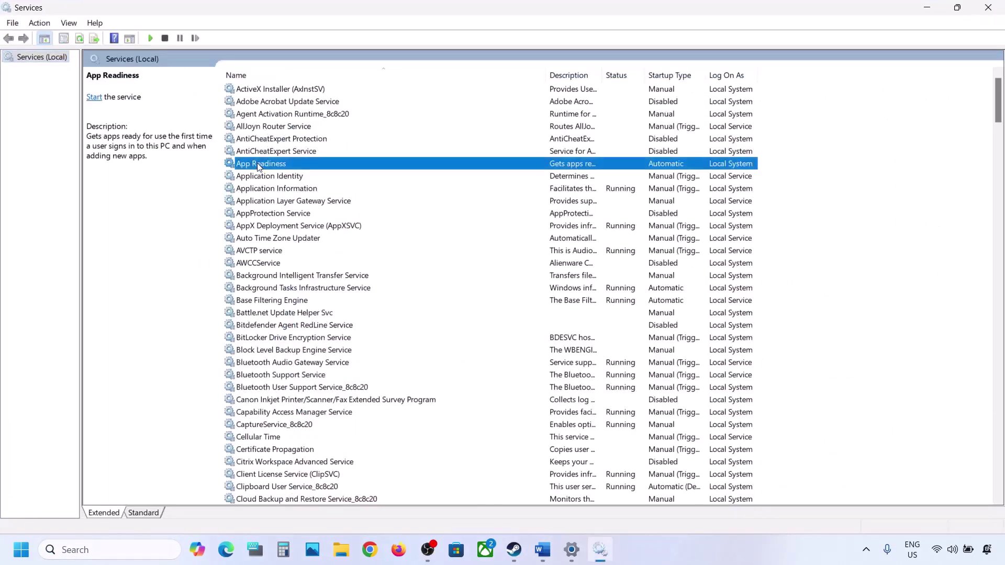
double_click(304, 166)
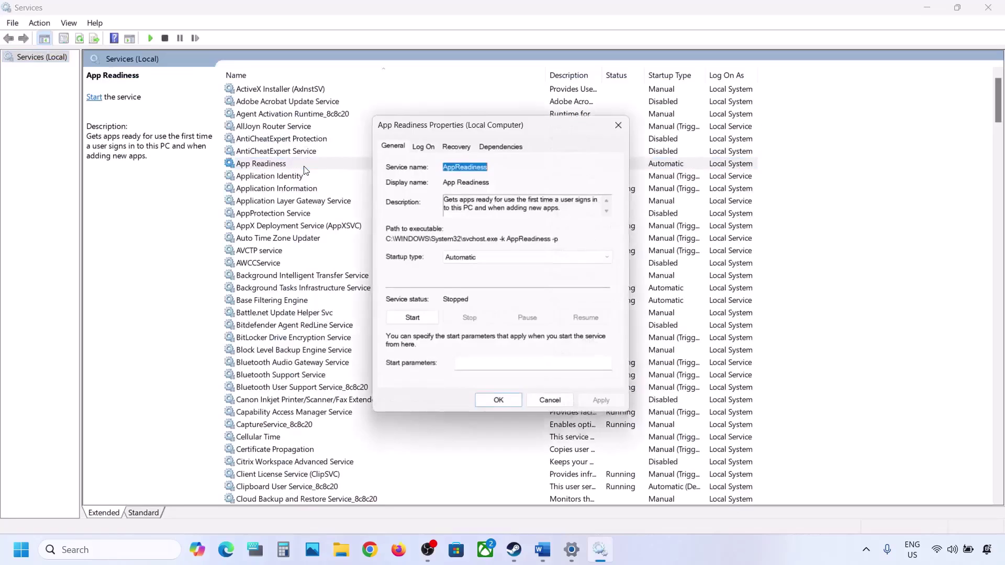
left_click(483, 260)
left_click(478, 280)
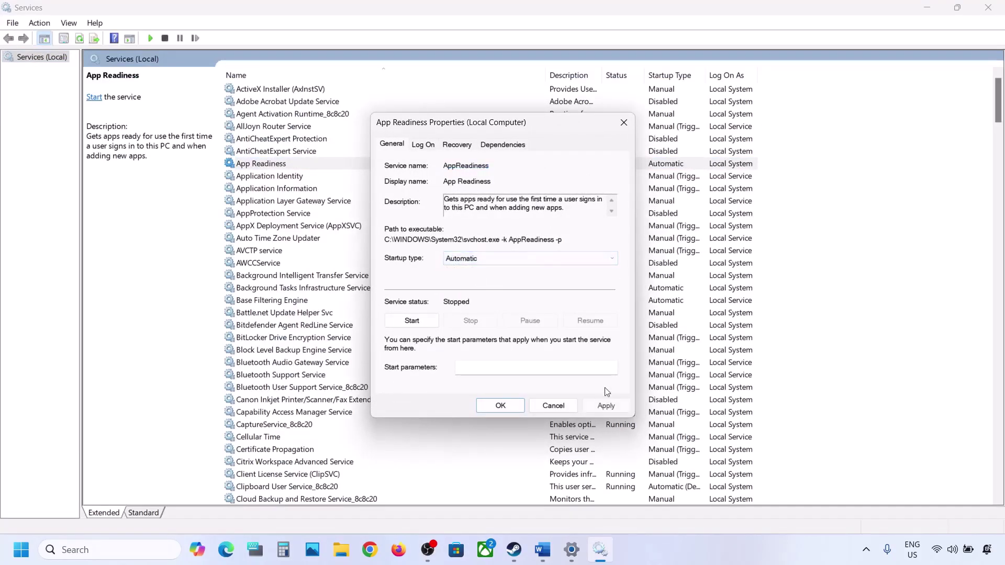
left_click(598, 407)
left_click(408, 318)
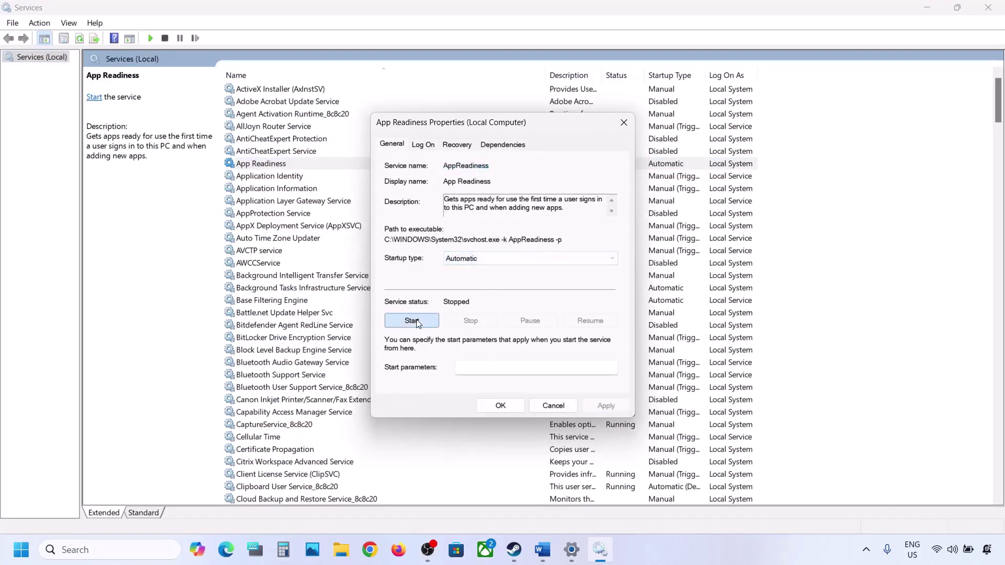
left_click(508, 409)
left_click(987, 8)
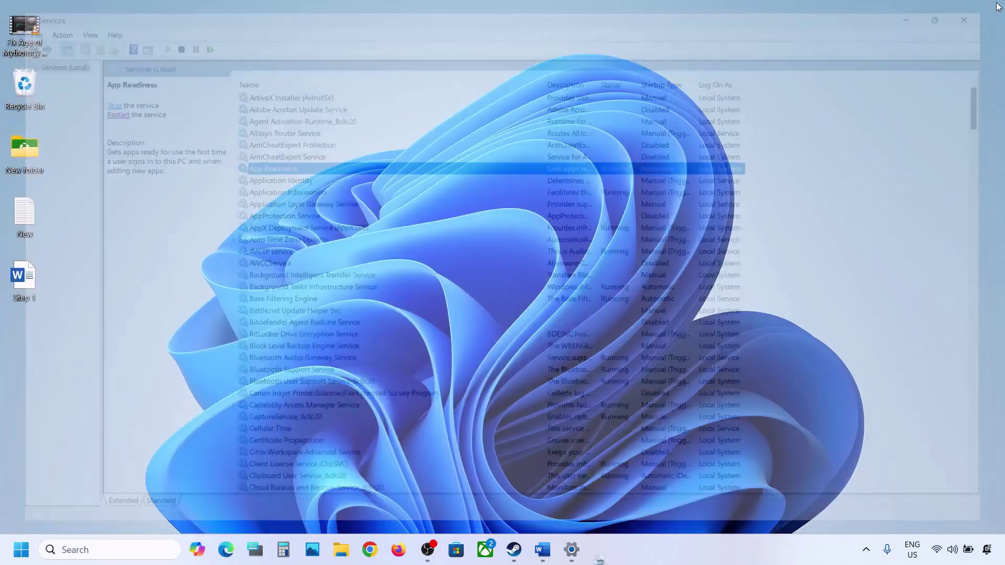
Highlight $WinREAgent under Step 2 in the Word notes and select that folder on the C: drive in File Explorer
left_click(542, 550)
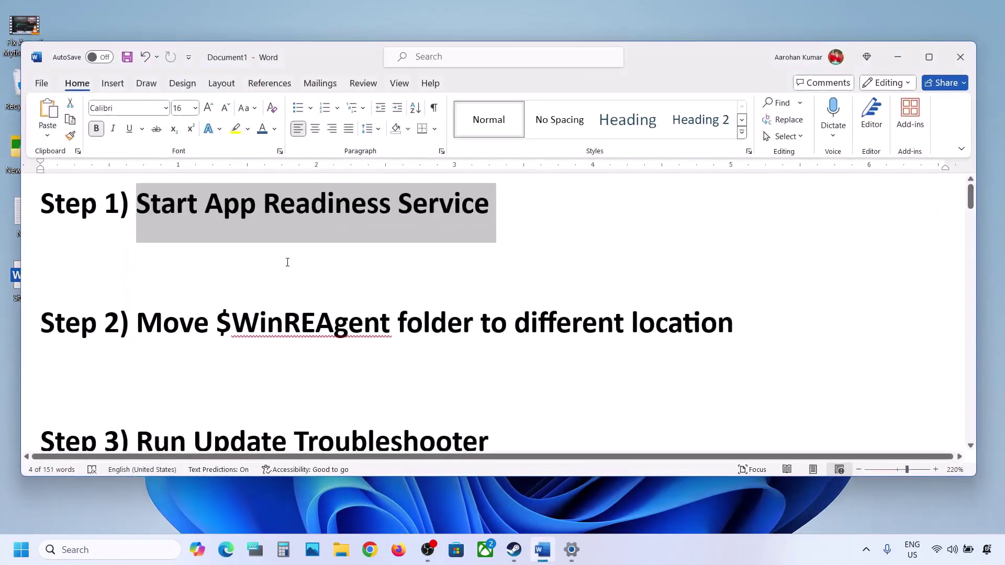
double_click(223, 320)
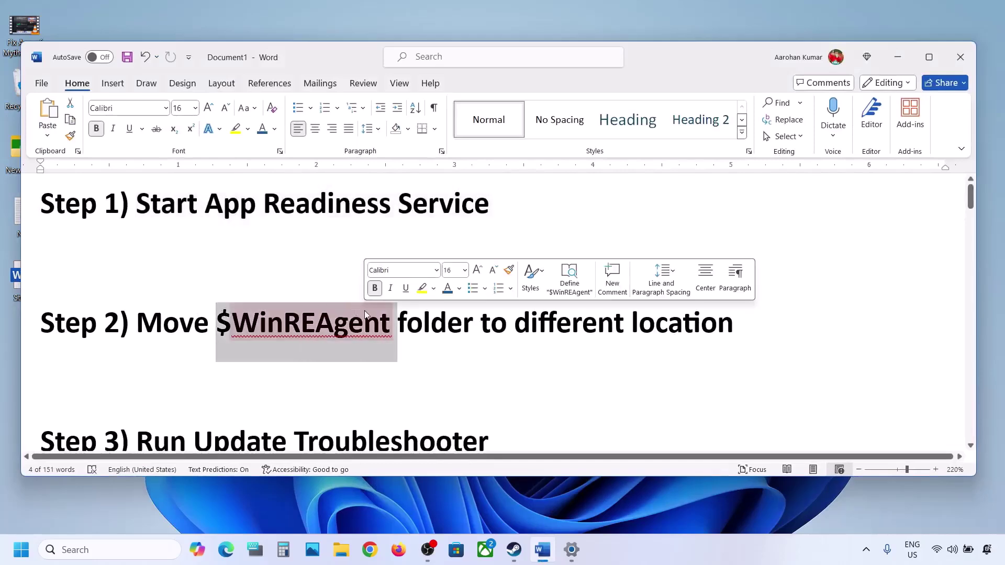
left_click(343, 557)
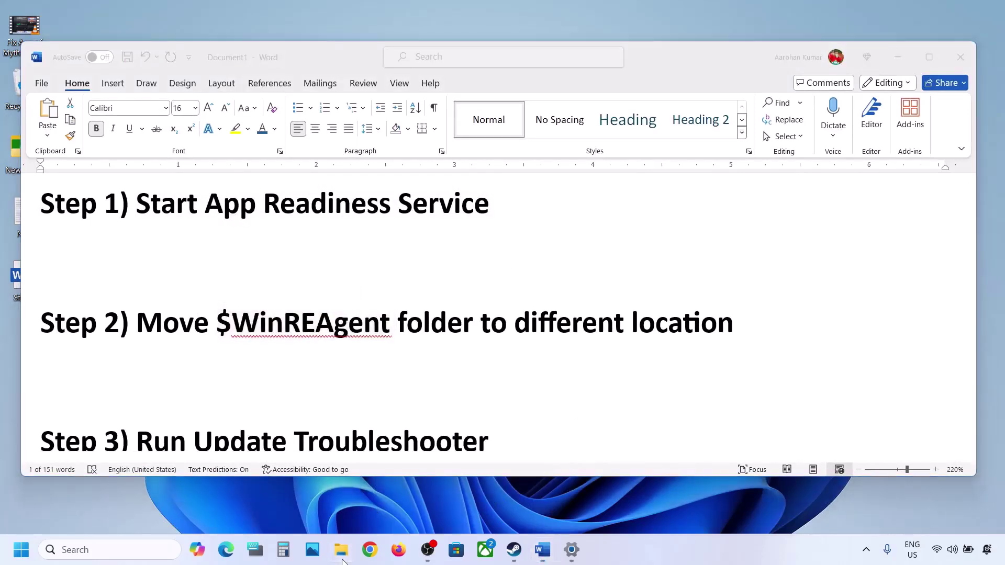
left_click(66, 306)
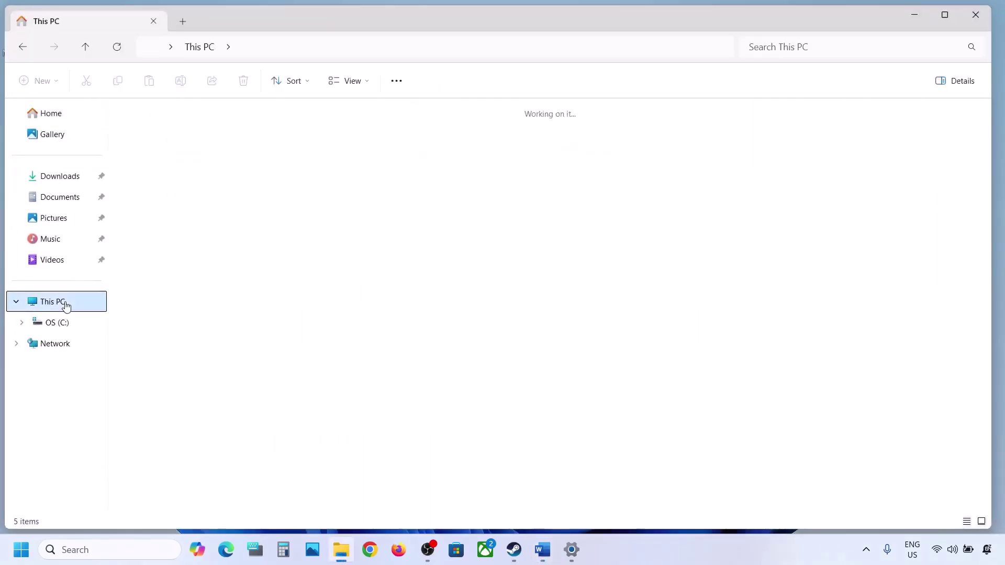
double_click(212, 137)
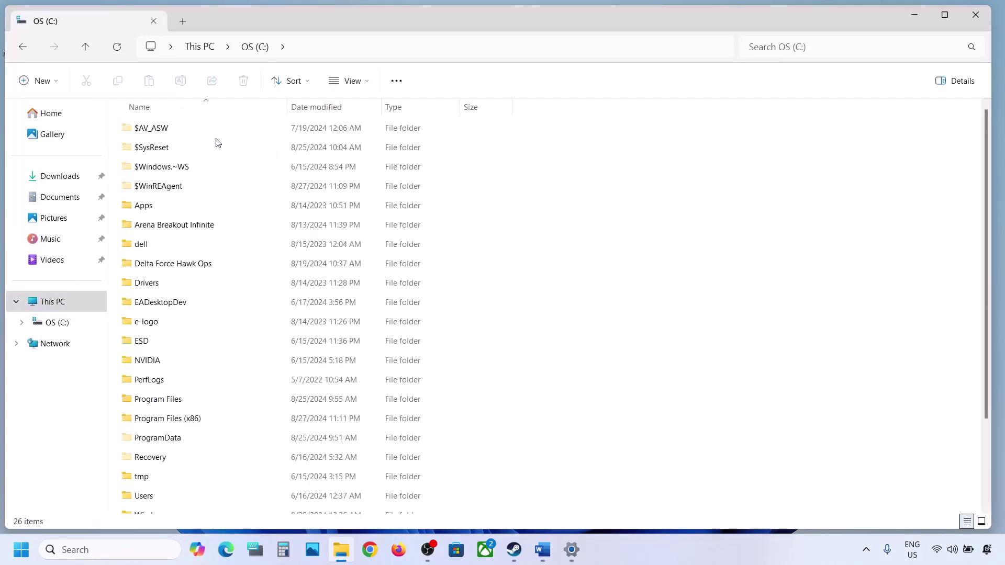
left_click(166, 195)
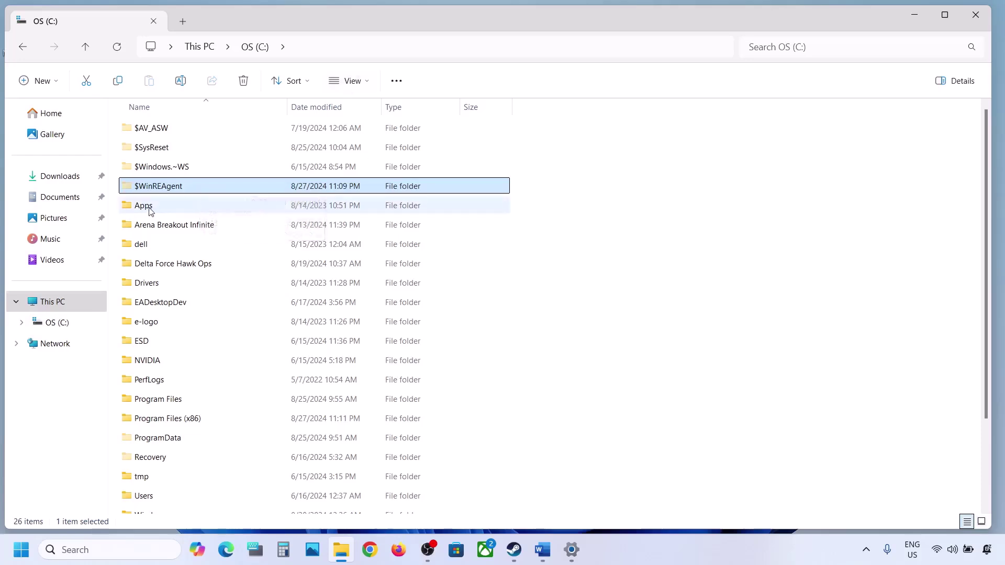
Check the Hidden items display option for the C: drive and keep the $WinREAgent folder selected
left_click(366, 80)
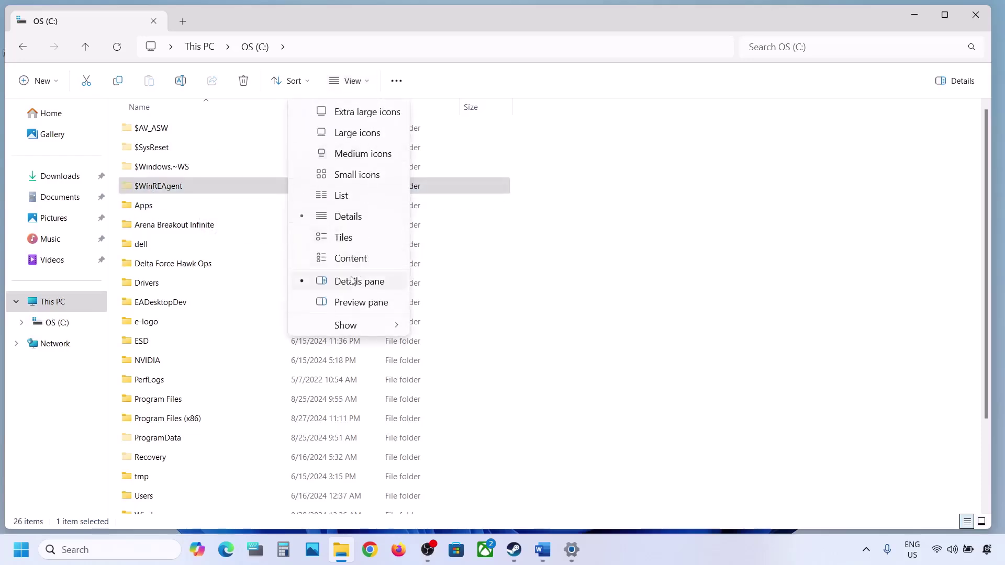
mouse_move(344, 333)
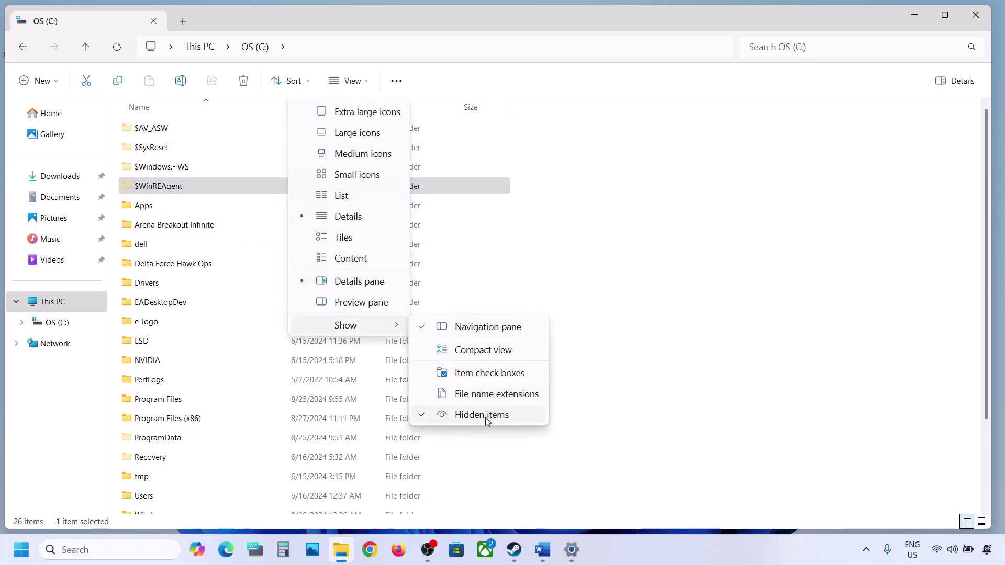
left_click(141, 187)
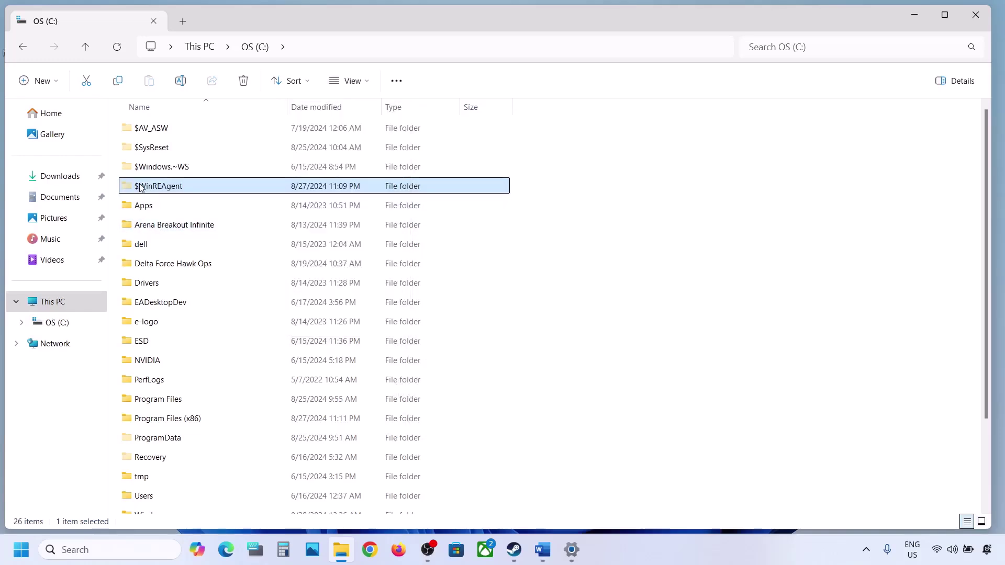
Copy the $WinREAgent folder from the C: drive to the desktop
right_click(184, 187)
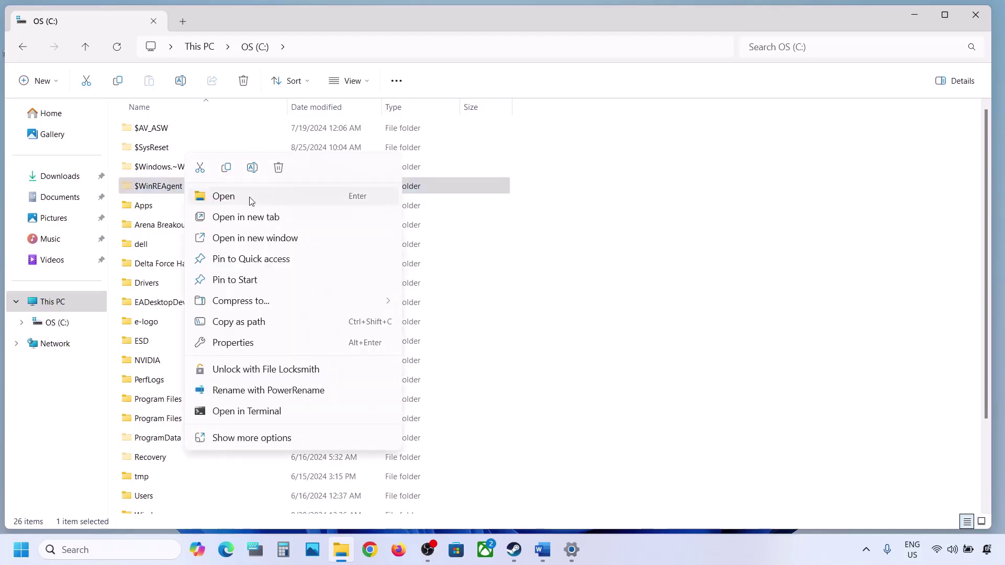
left_click(227, 171)
key("super+d")
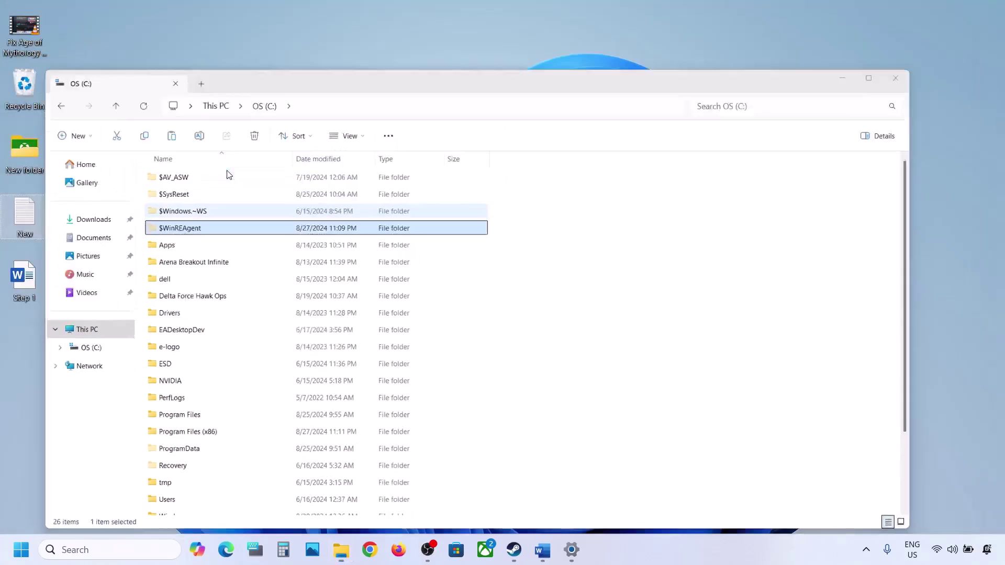
key("ctrl+v")
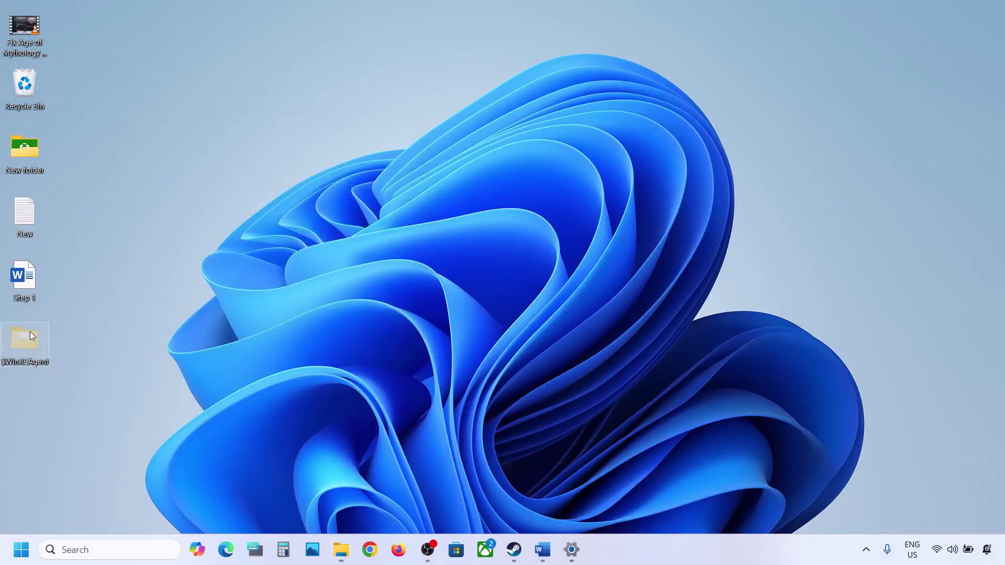
Delete the original $WinREAgent folder from the C: drive
left_click(340, 549)
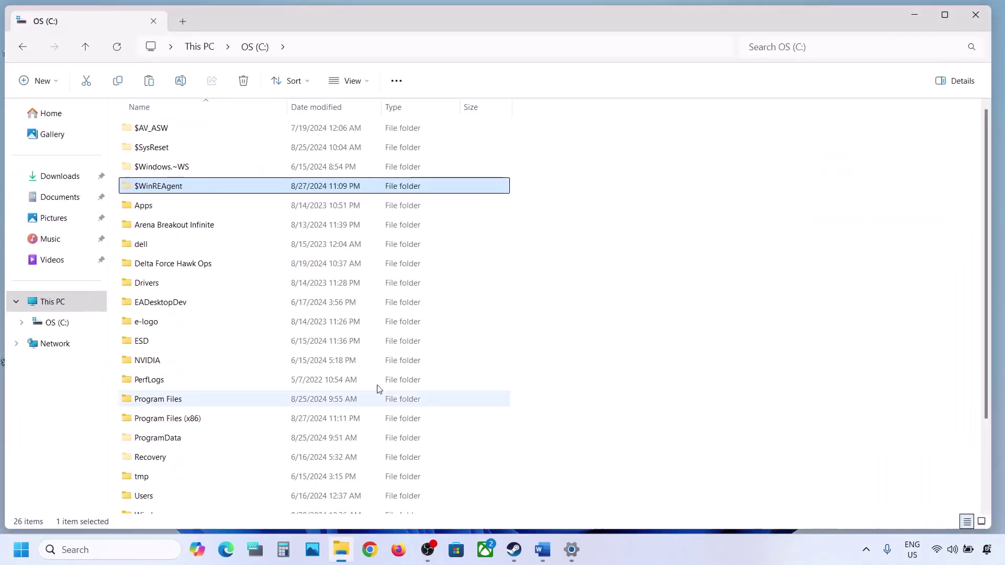
right_click(170, 189)
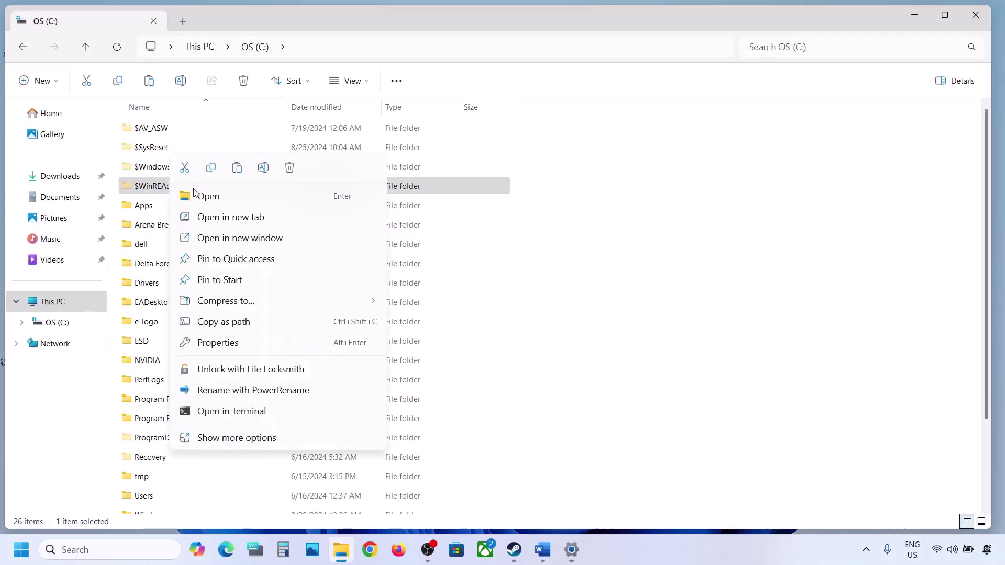
left_click(288, 167)
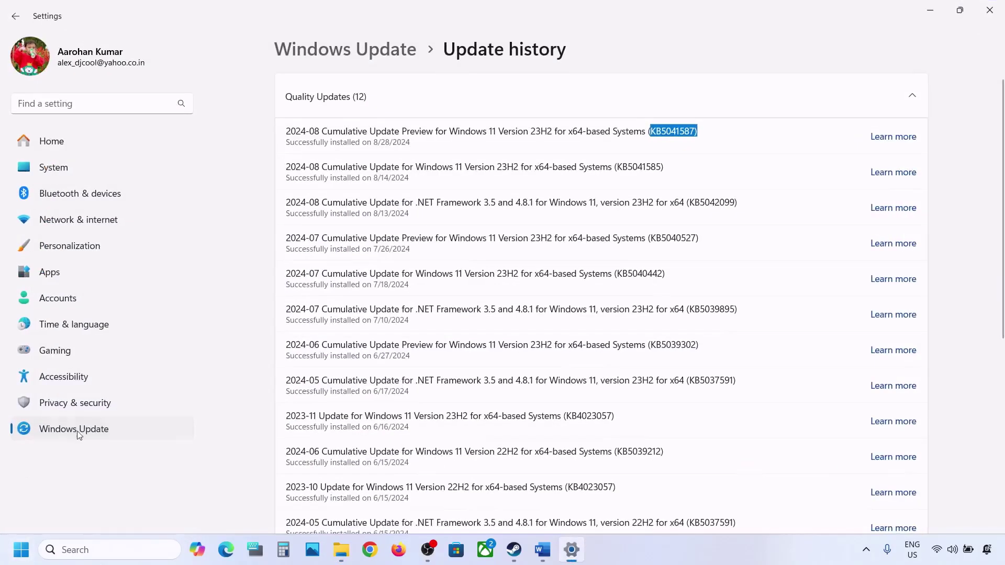
Check for new updates on the Windows Update page and look at the computer's power options without choosing one
left_click(80, 432)
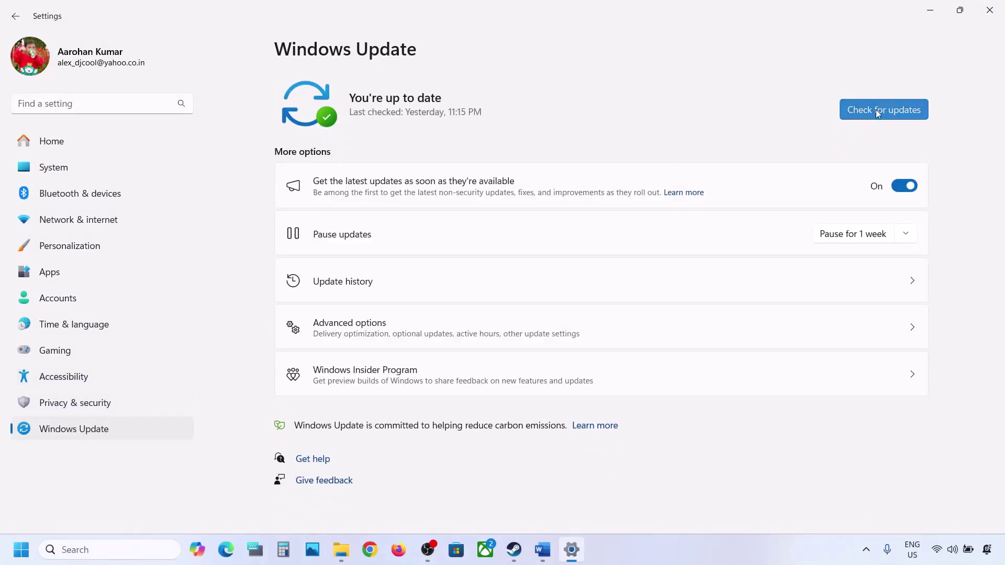
left_click(875, 109)
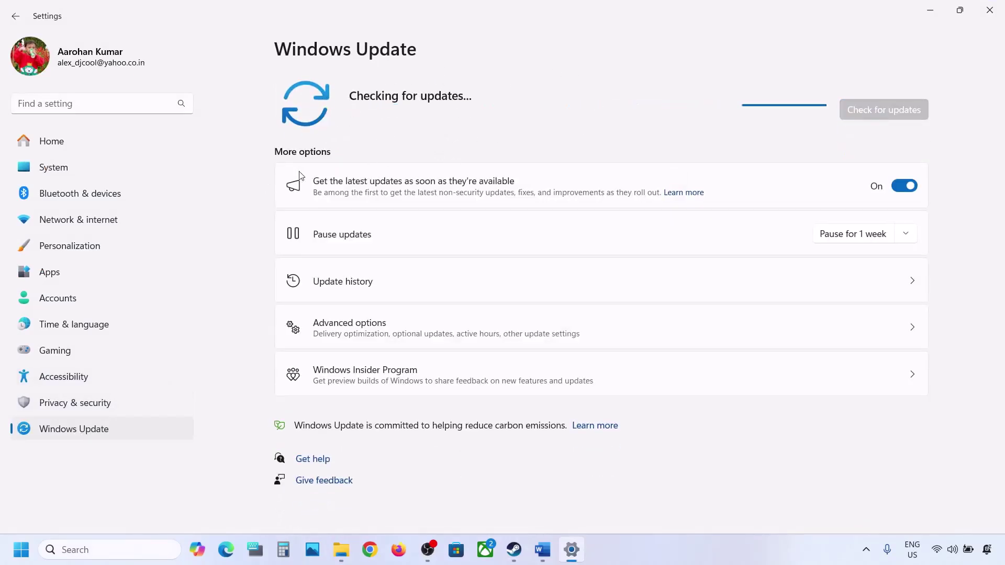
left_click(21, 549)
left_click(380, 505)
key("Escape")
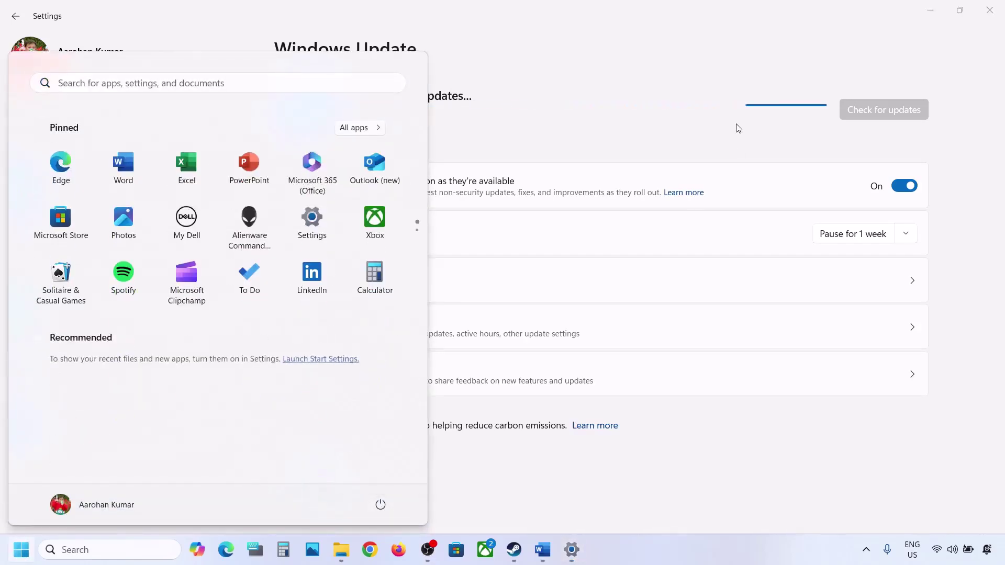
Move the $WinREAgent folder from the desktop back to the root of the C: drive
left_click(937, 9)
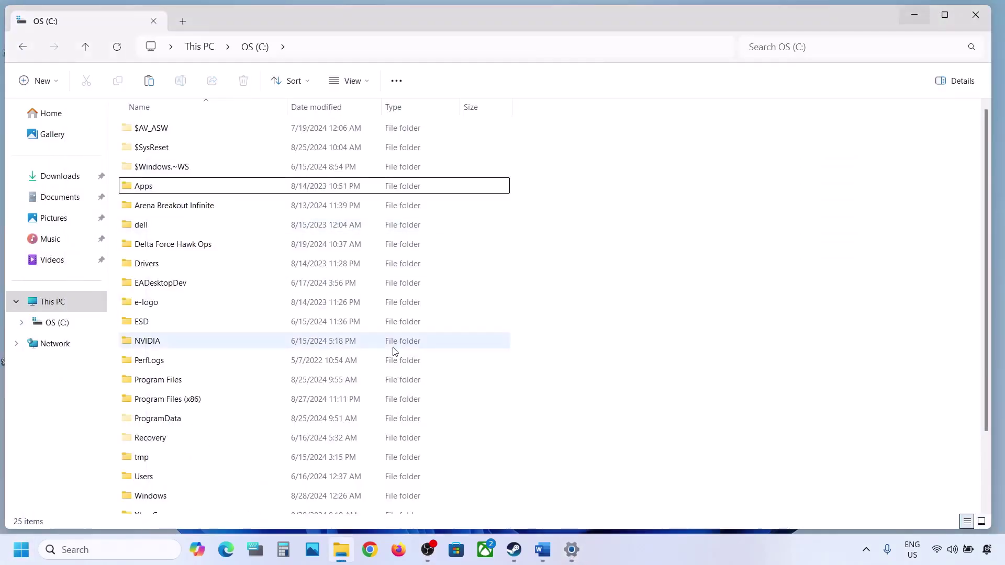
key("super+d")
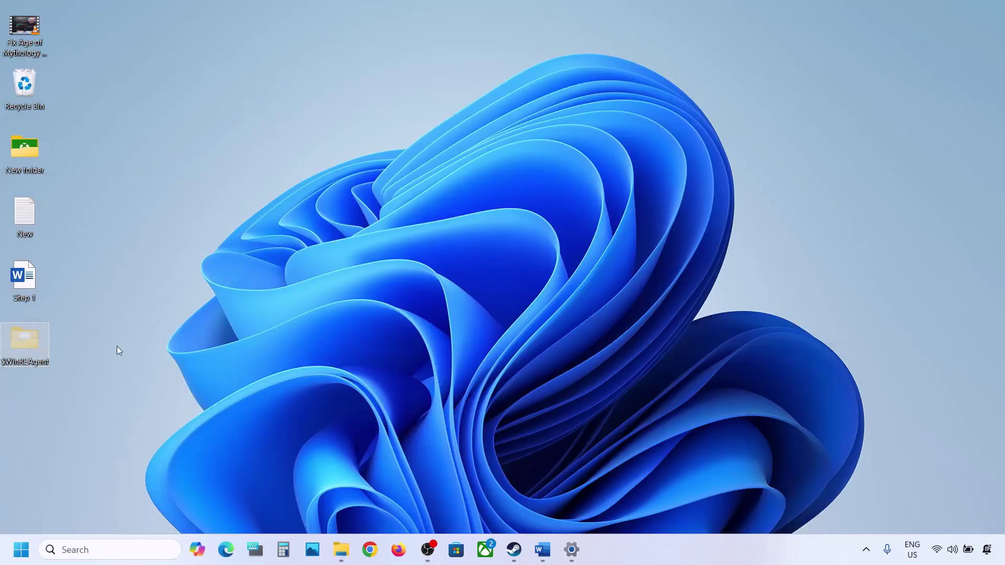
right_click(33, 344)
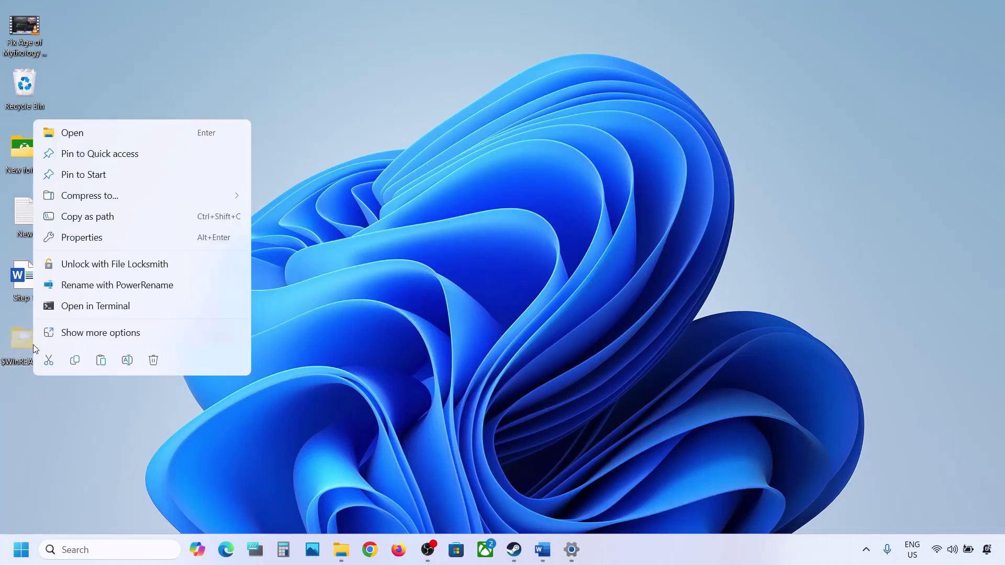
left_click(55, 362)
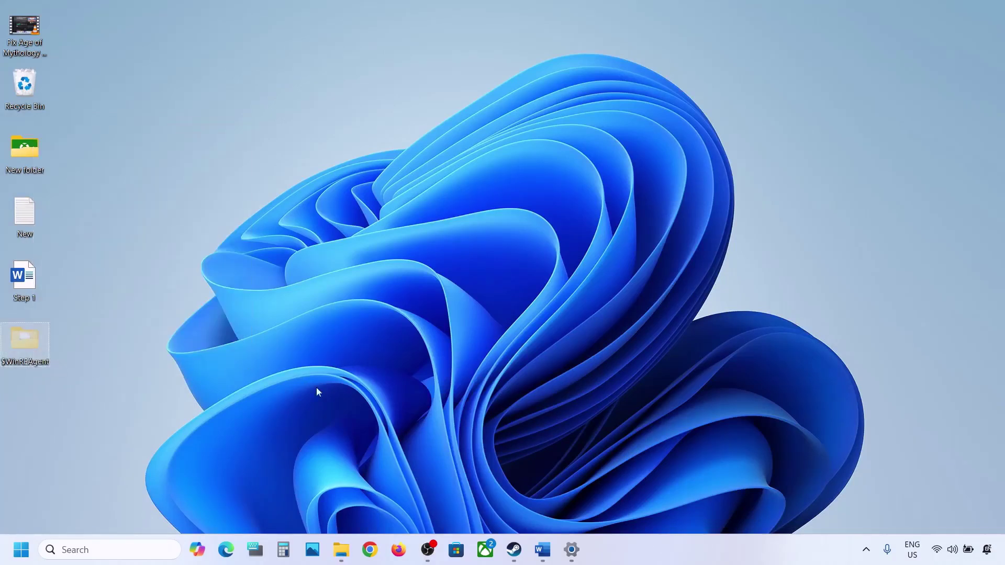
left_click(342, 550)
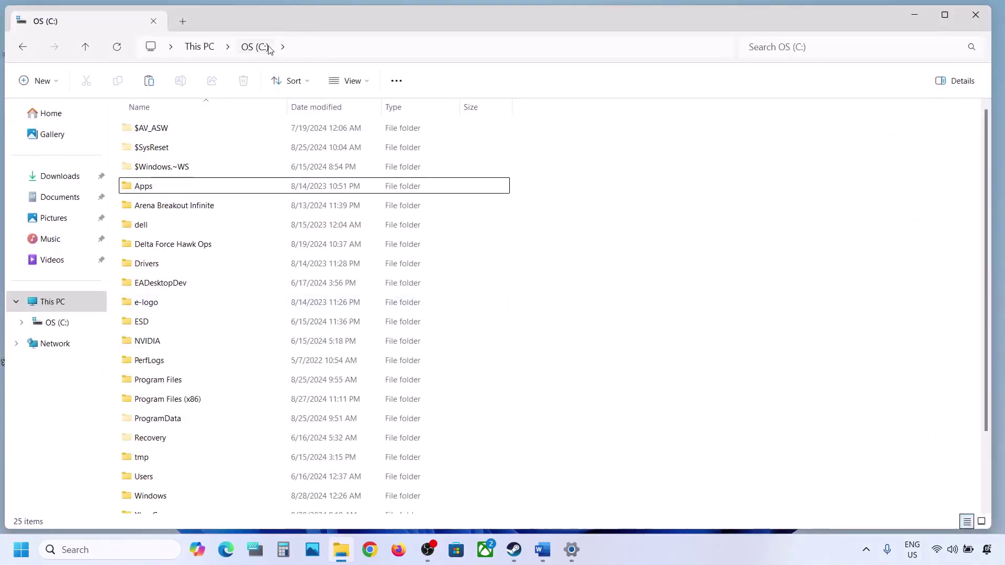
key("ctrl+v")
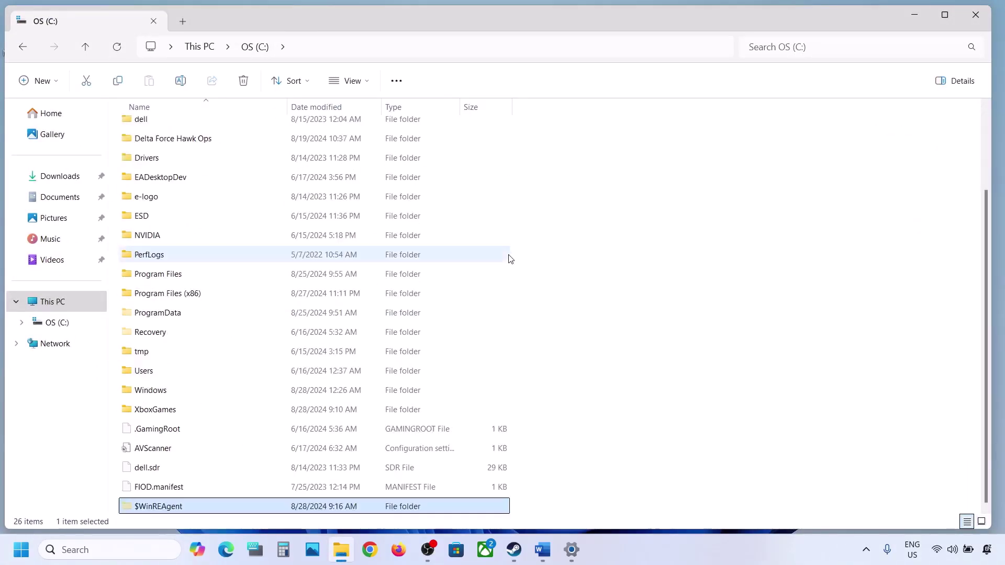
Close File Explorer and switch to the Word notes to read Step 3, Run Update Troubleshooter
left_click(975, 15)
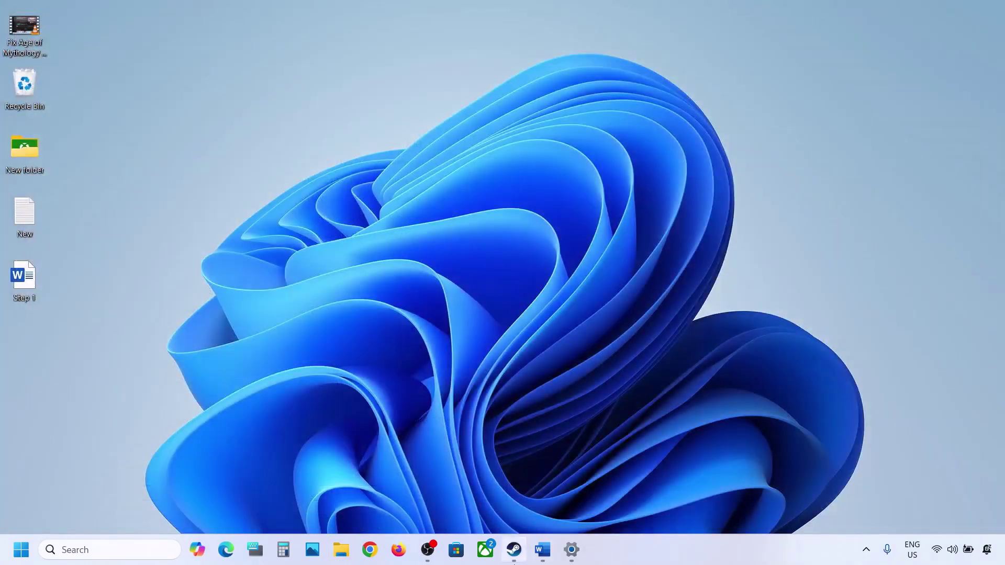
left_click(542, 550)
scroll(284, 367, "down", 2)
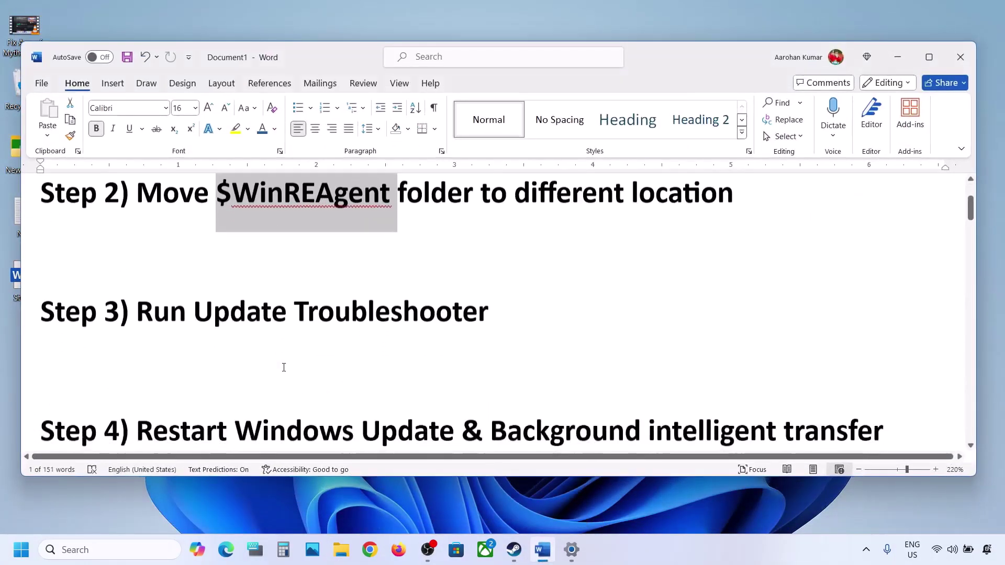
left_click_drag(137, 314, 526, 291)
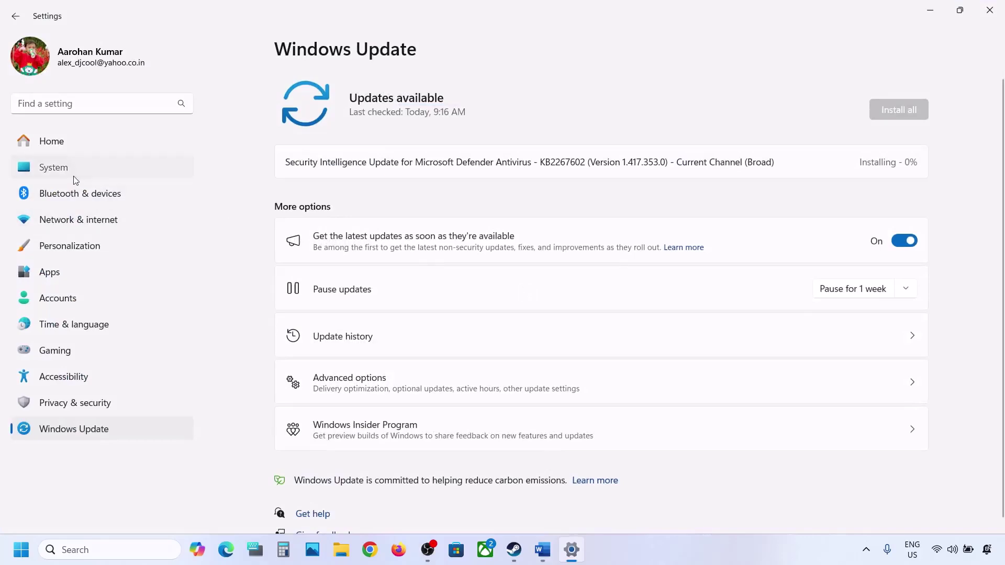
Run the Windows Update troubleshooter from the other troubleshooters in the System settings
left_click(74, 177)
scroll(365, 348, "down", 2)
scroll(368, 357, "down", 3)
left_click(375, 361)
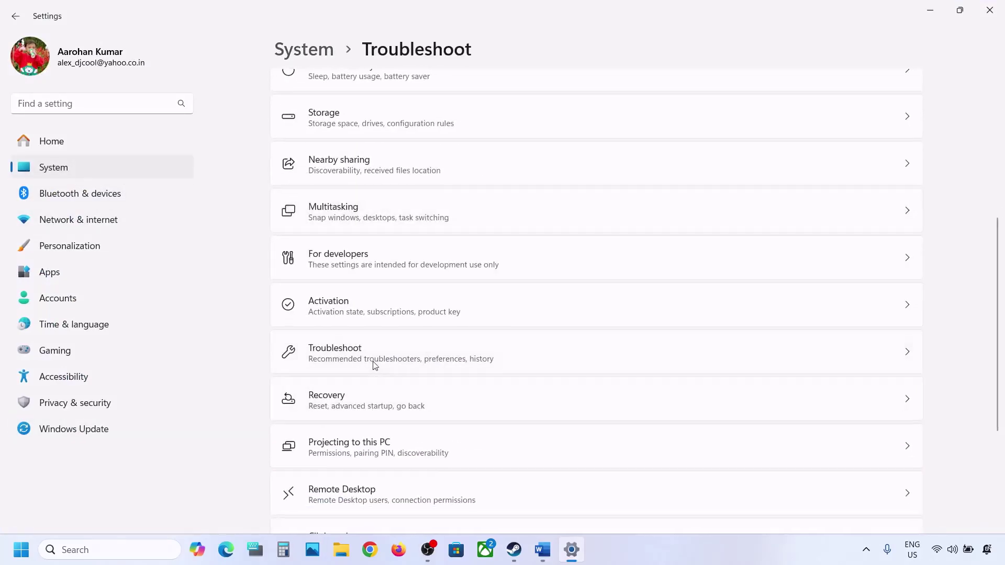
left_click(397, 216)
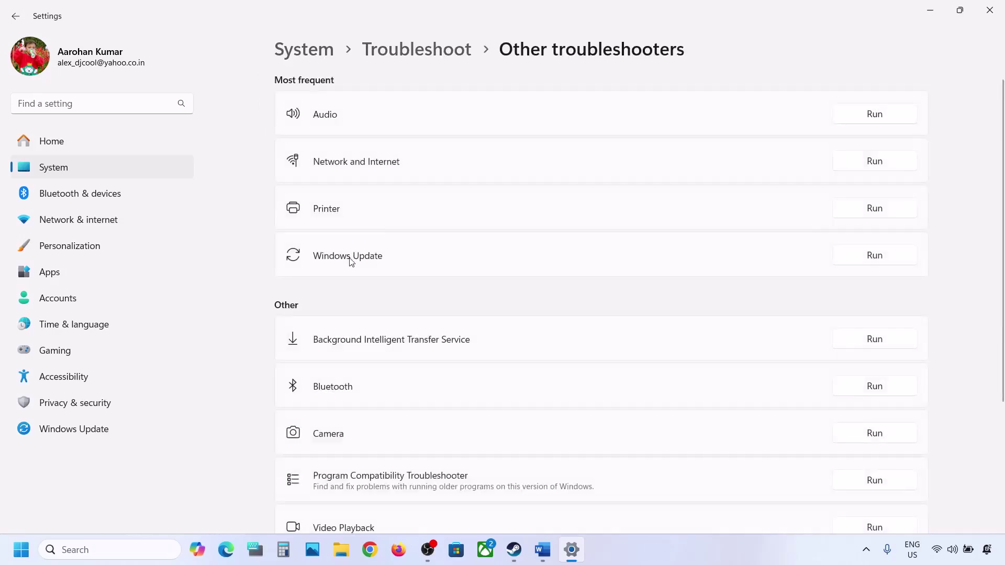
left_click(889, 262)
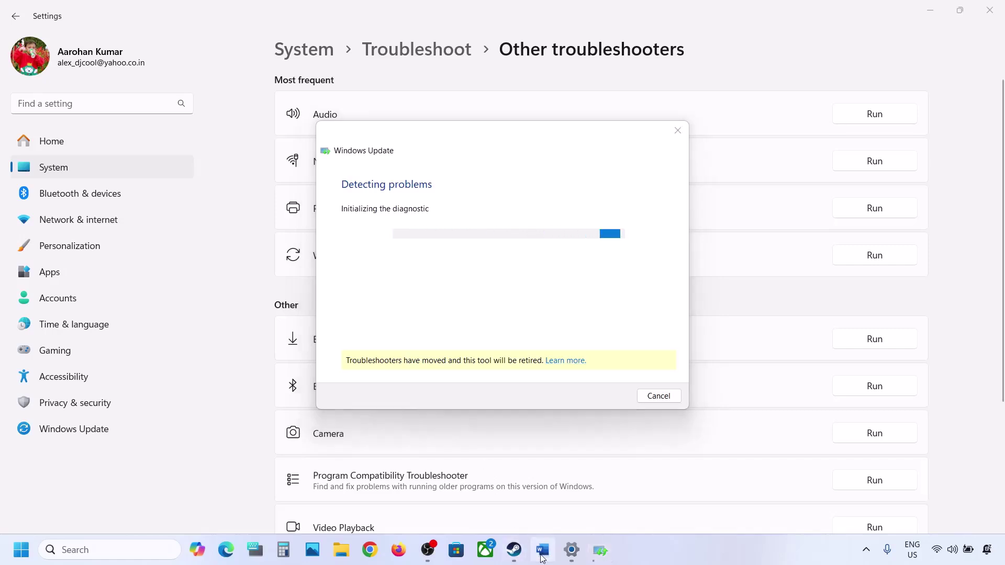
Switch to the Word notes and highlight the Step 4 text about restarting Windows Update and the Background Intelligent Transfer Service
key("alt+Tab")
scroll(344, 345, "down", 2)
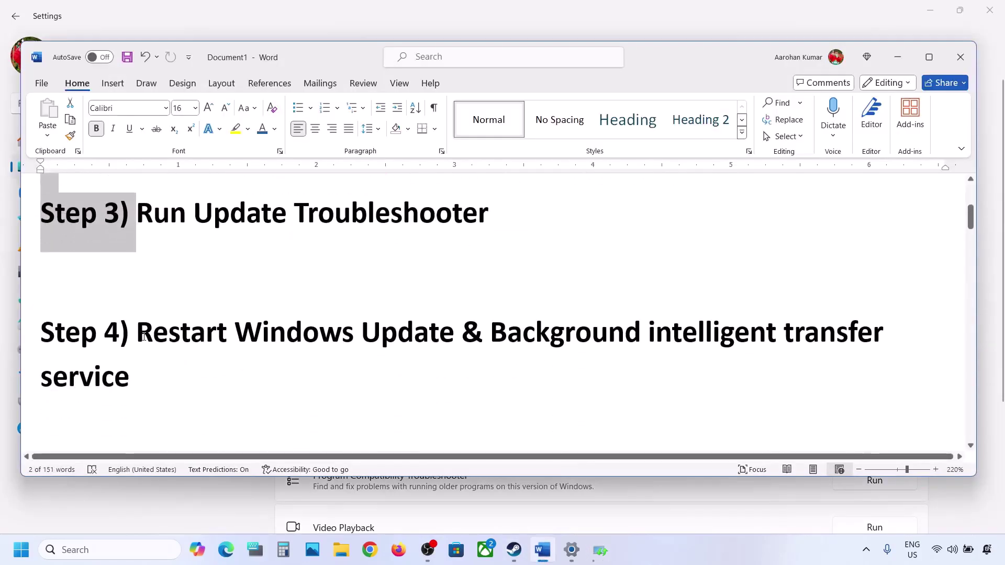
left_click_drag(138, 333, 669, 347)
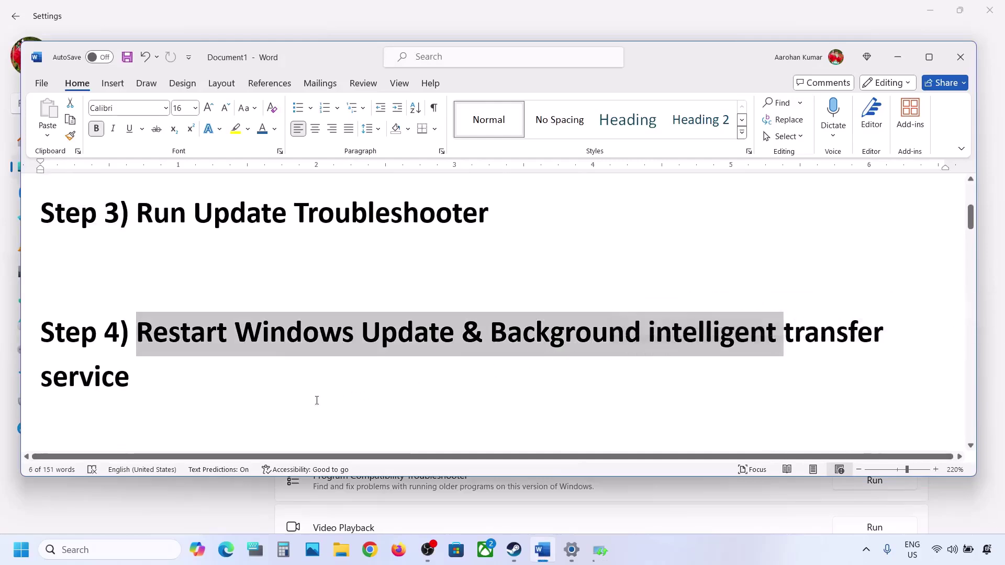
Search Windows for "services" and open the Services console
left_click(116, 555)
type("services")
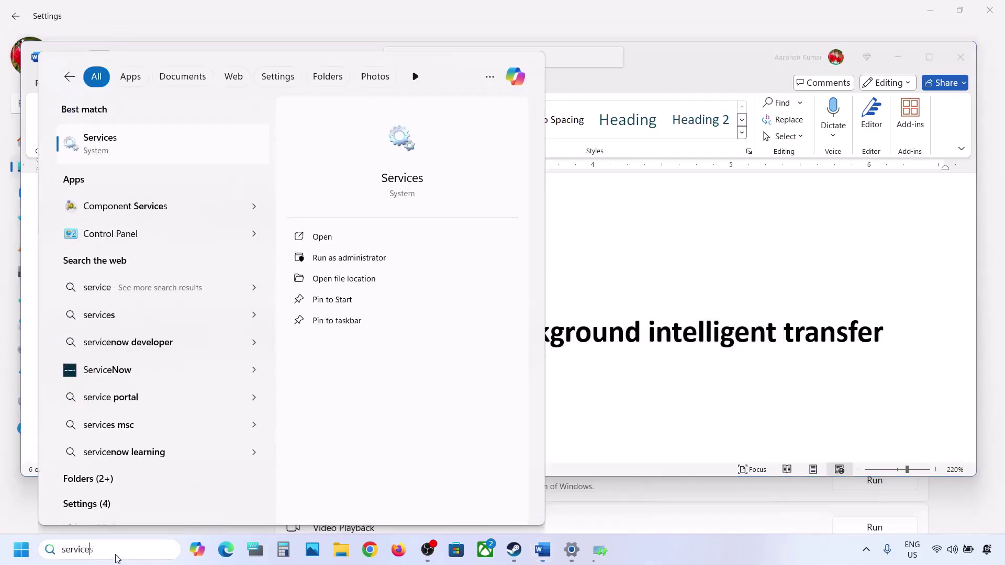
left_click(103, 140)
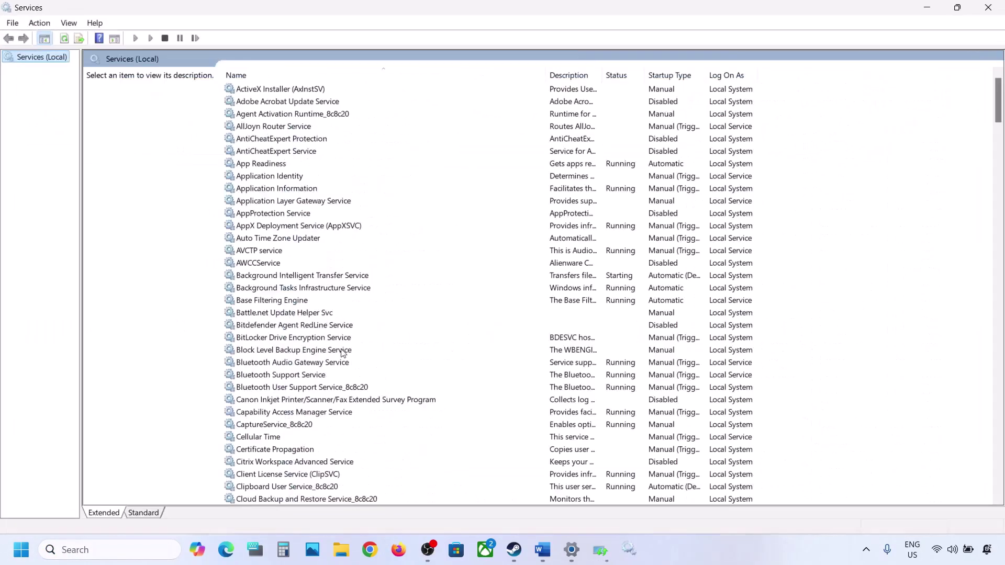
Set the Windows Update service's startup type to Automatic and confirm its properties
left_click(341, 350)
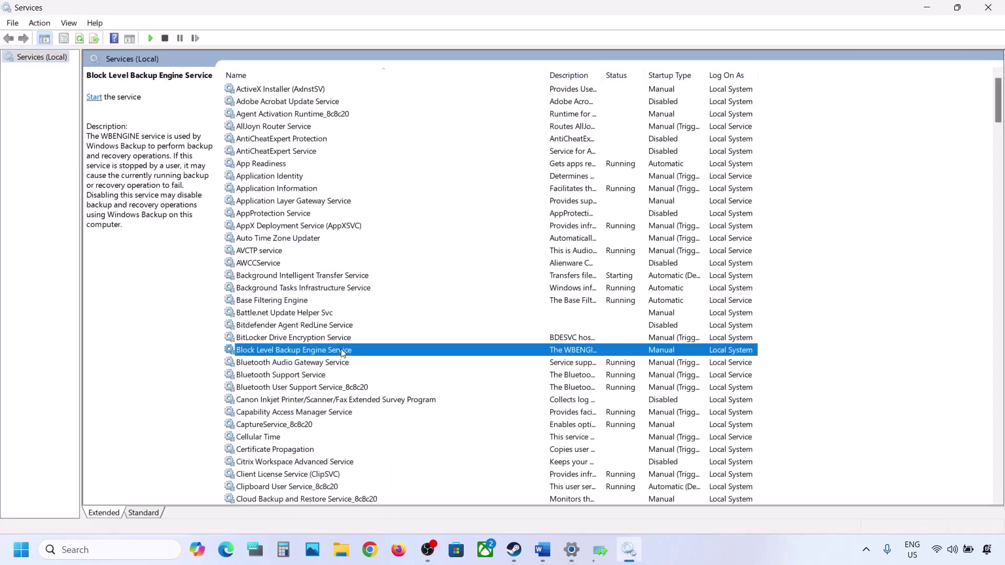
key("w")
scroll(343, 353, "down", 7)
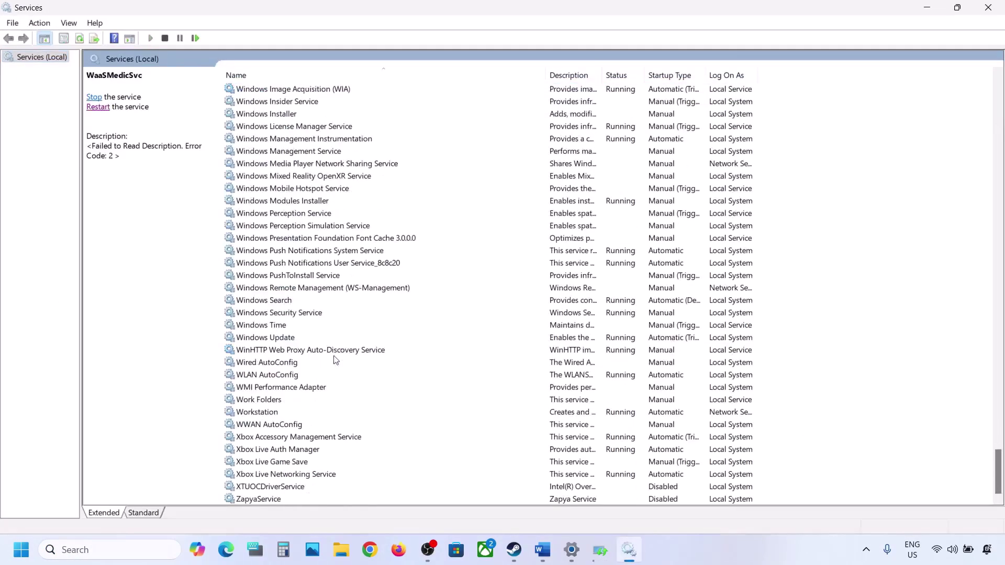
left_click(275, 340)
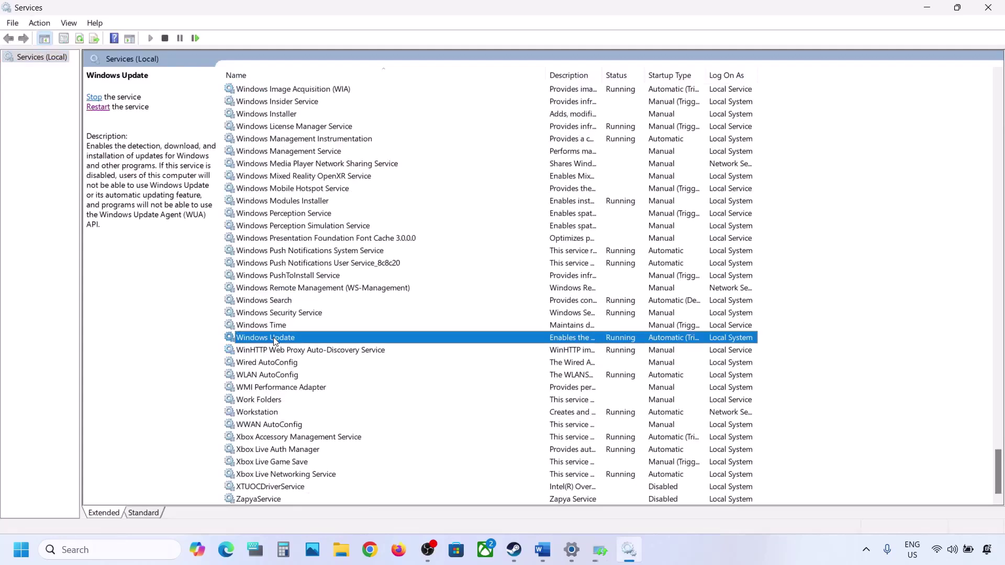
double_click(355, 342)
left_click(472, 259)
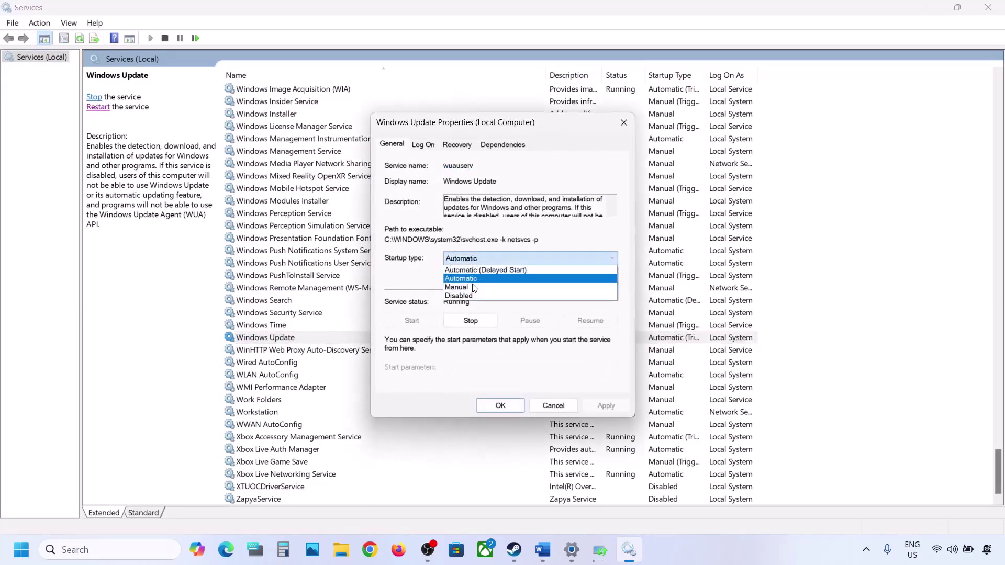
left_click(474, 282)
left_click(599, 404)
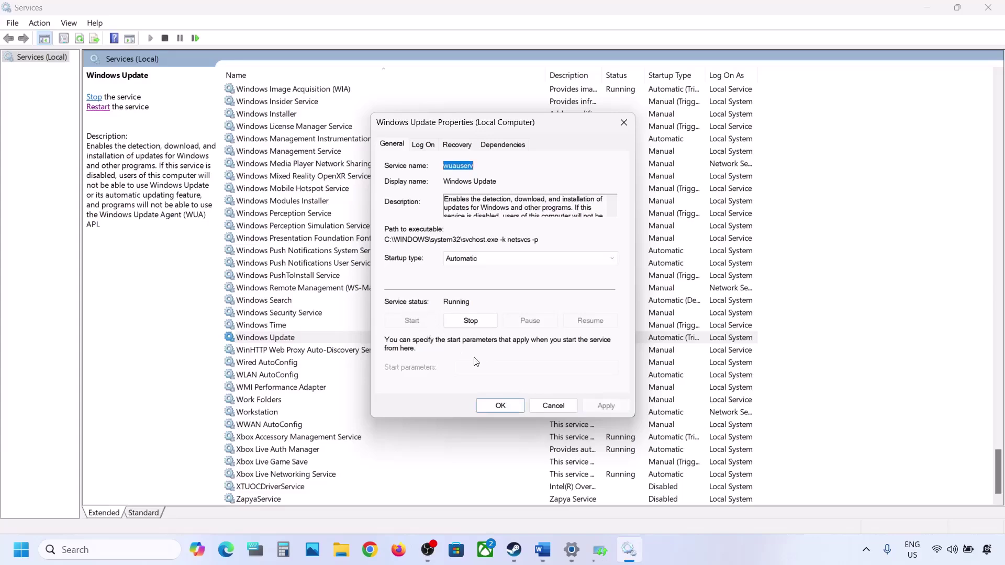
left_click(499, 405)
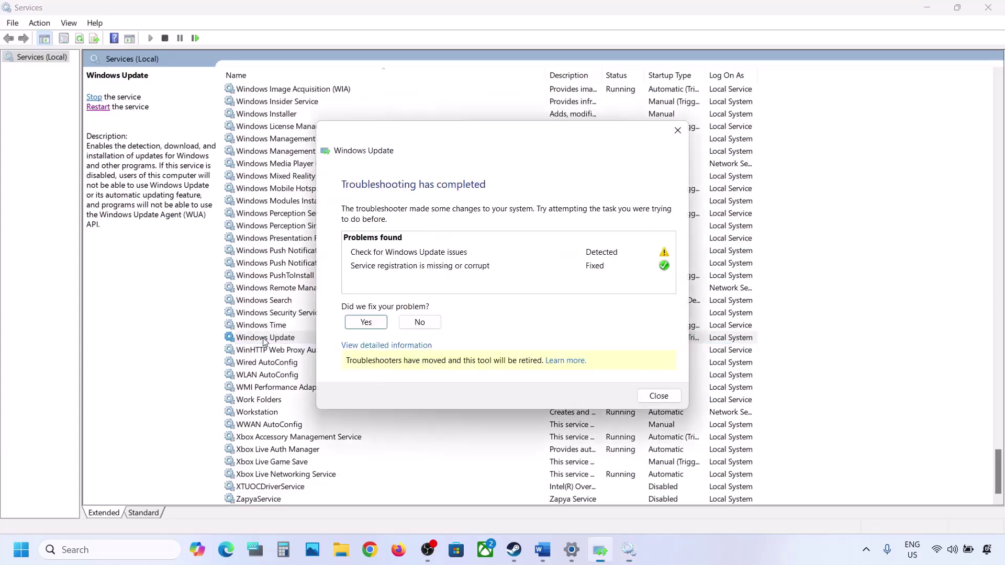
Close the Windows Update troubleshooter and restart the Windows Update service
left_click(659, 396)
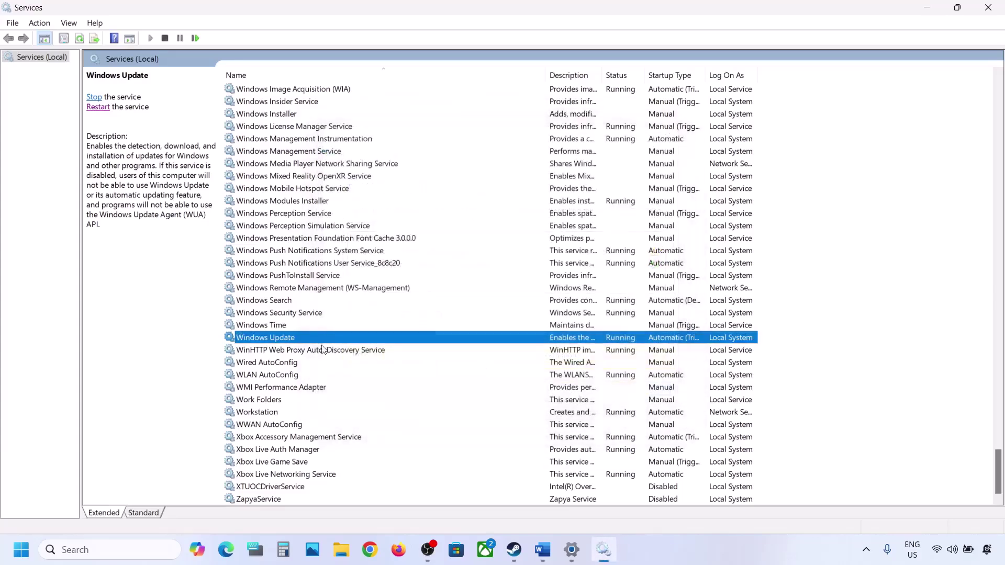
right_click(278, 339)
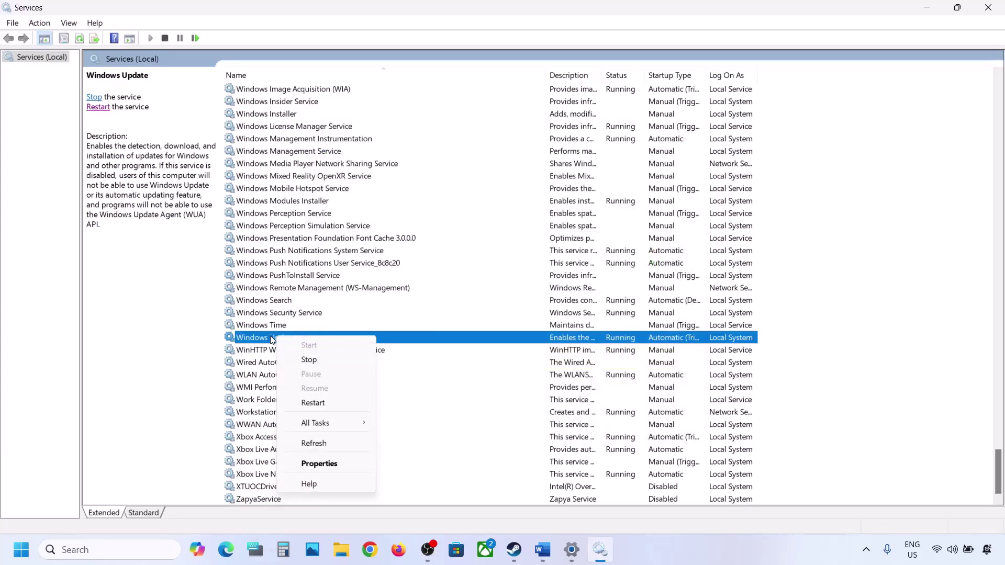
left_click(312, 403)
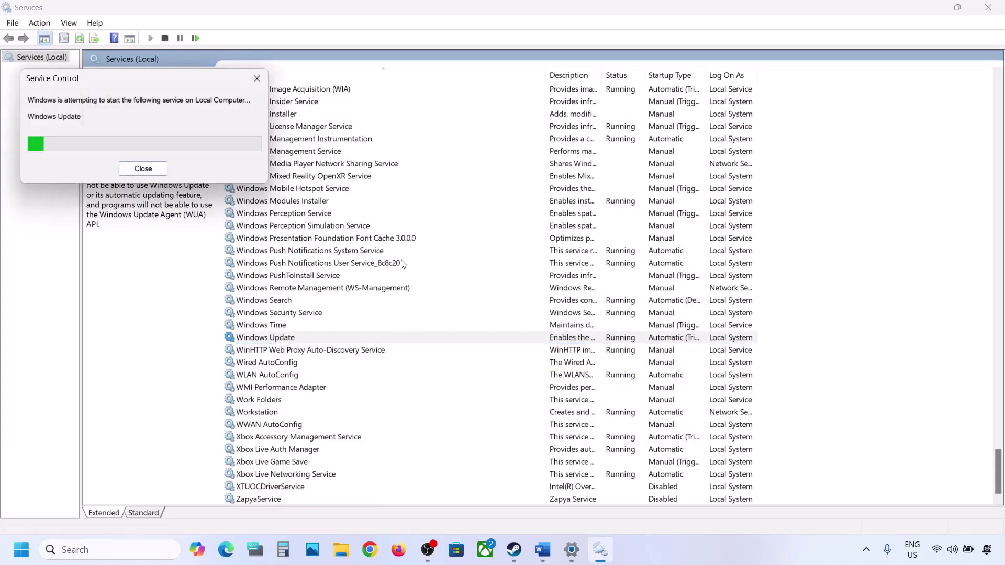
Set the Background Intelligent Transfer Service's startup type to Automatic and restart that service
left_click(314, 277)
key("b")
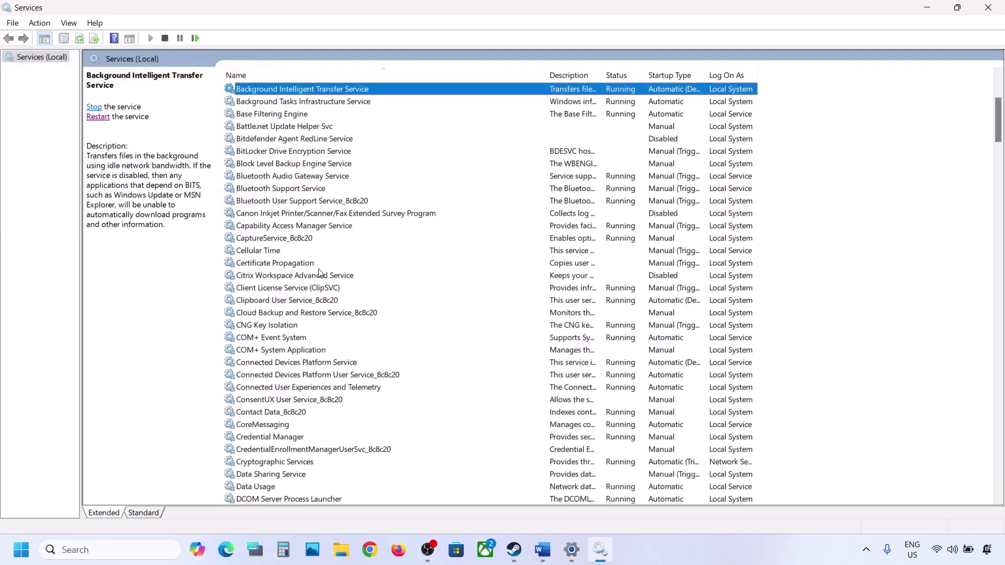
scroll(319, 272, "up", 5)
double_click(340, 281)
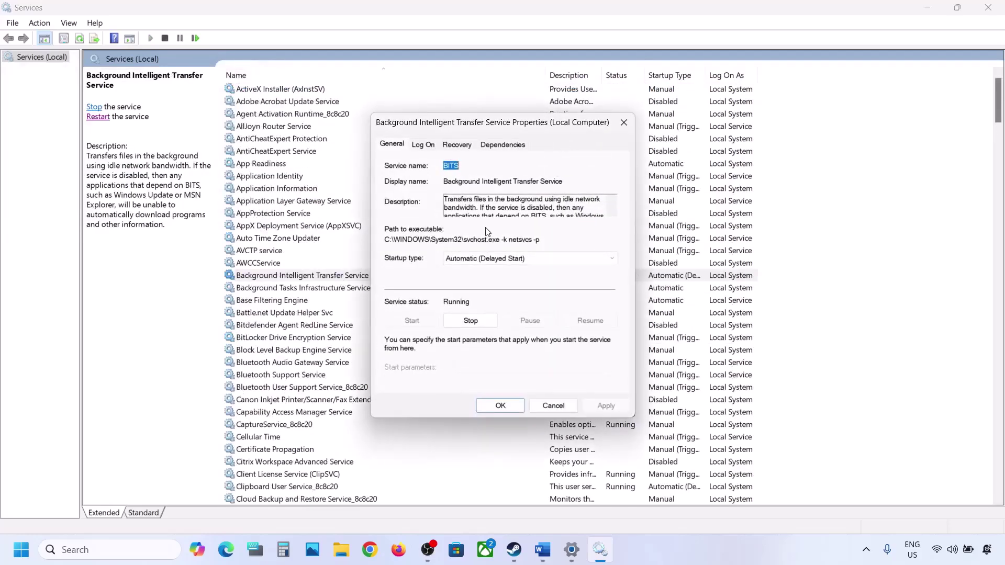
left_click(493, 258)
left_click(484, 279)
left_click(601, 405)
left_click(491, 408)
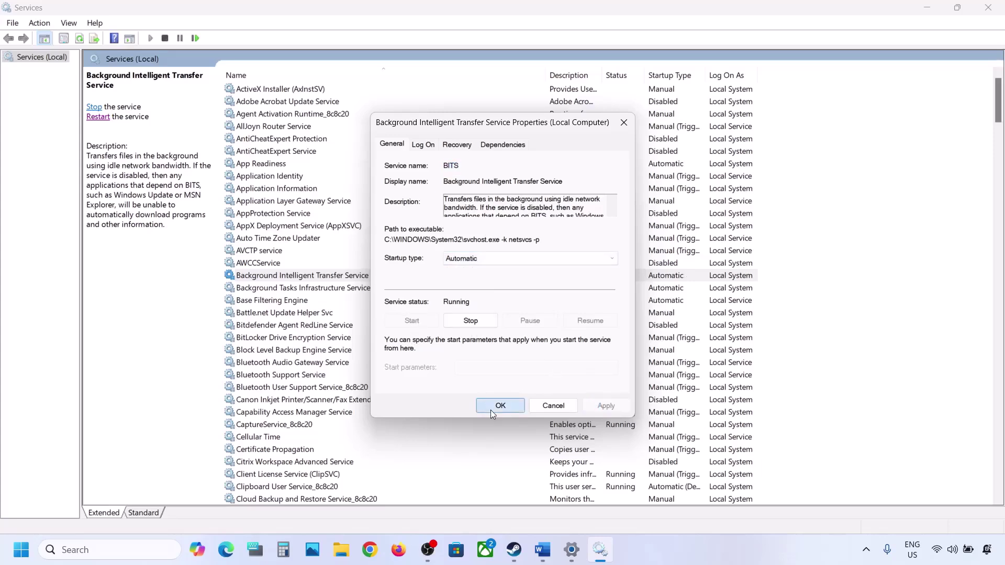
right_click(321, 280)
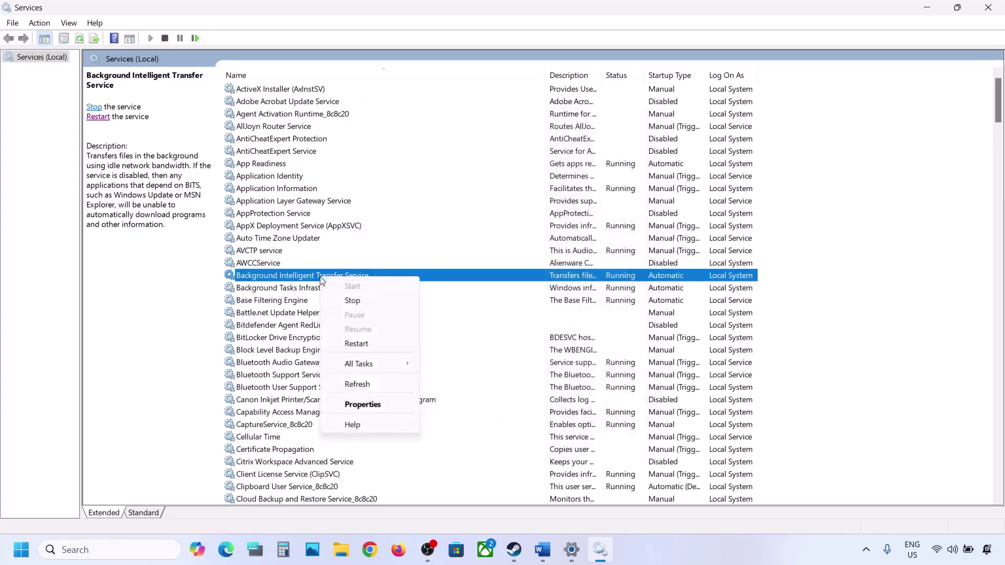
left_click(356, 344)
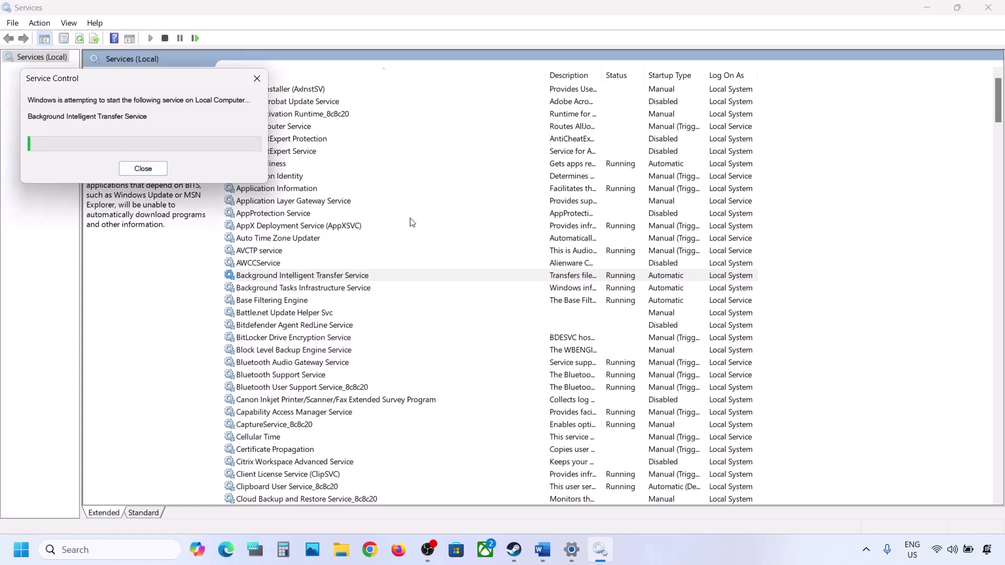
Switch to the Word notes and copy the Windows 11 software download link under Step 5, Use Windows 11 Installation Assistant
mouse_move(544, 552)
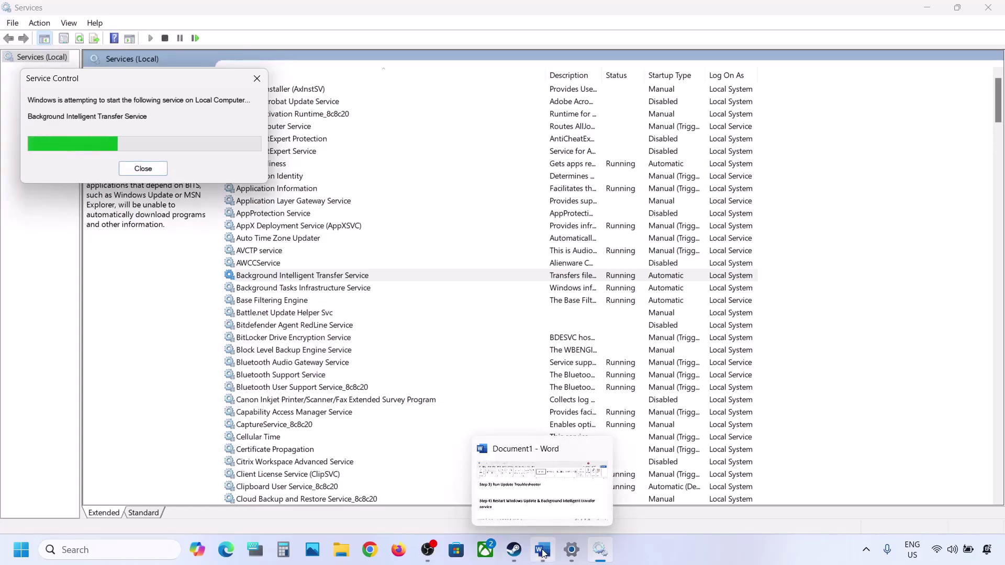
left_click(544, 554)
scroll(361, 406, "down", 3)
scroll(361, 407, "down", 1)
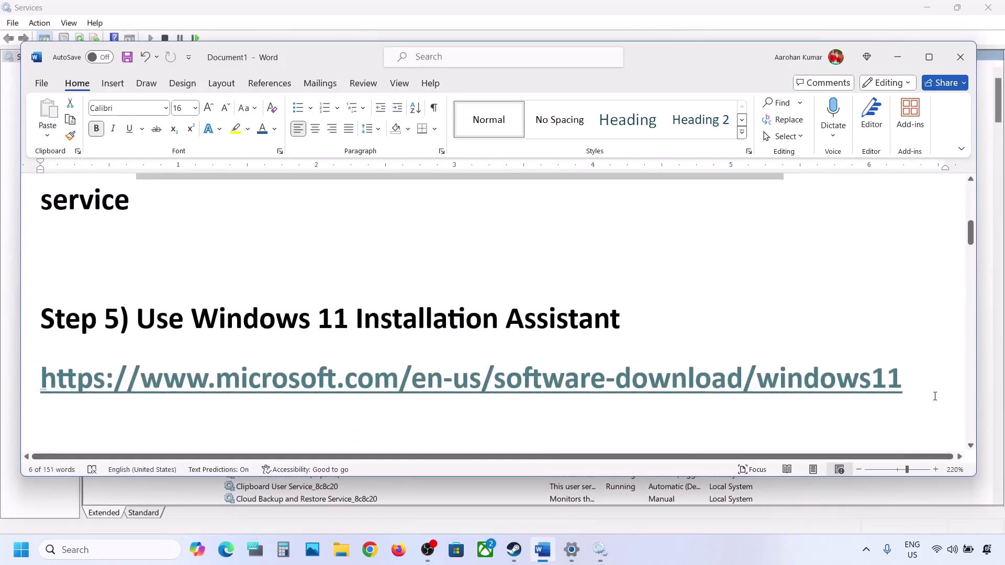
left_click_drag(921, 385, 73, 391)
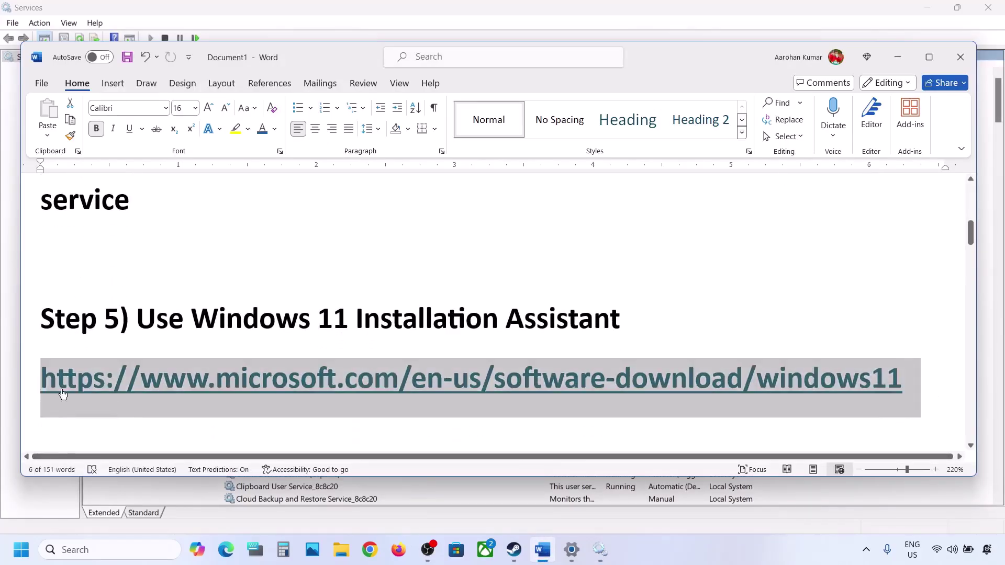
right_click(206, 369)
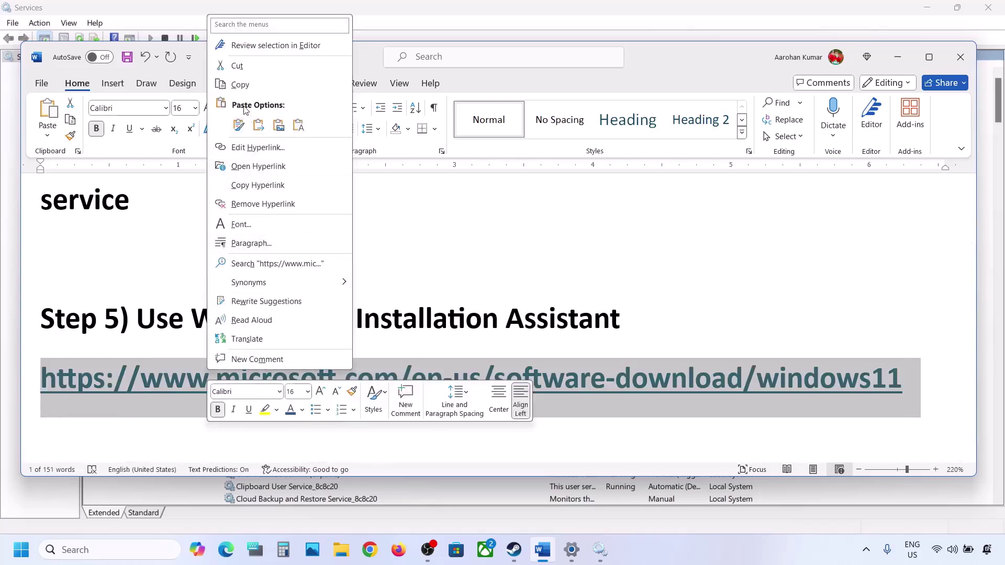
left_click(240, 84)
Switch to Chrome and open the copied link microsoft.com/en-us/software-download/windows11
left_click(369, 540)
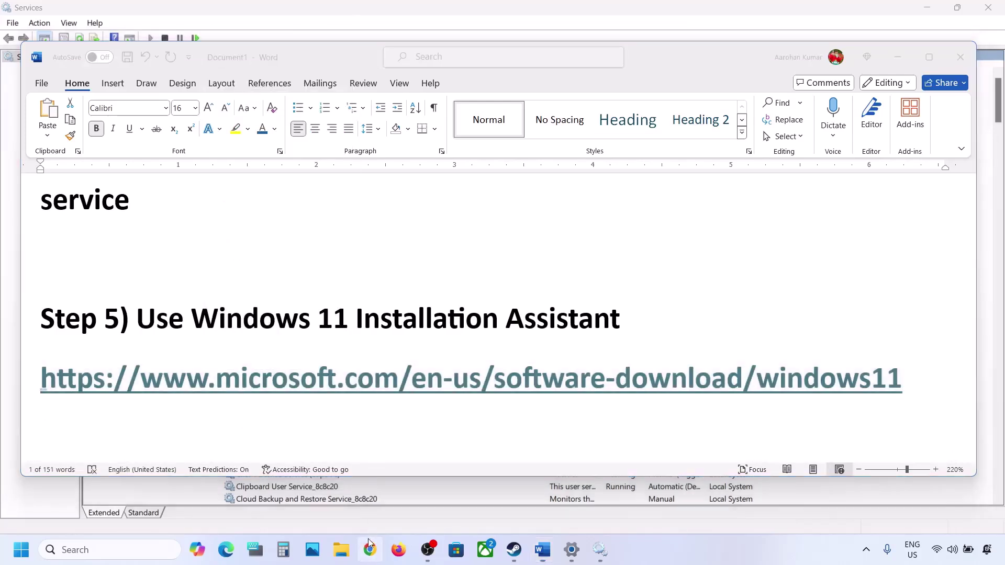
key("ctrl+v")
key("Return")
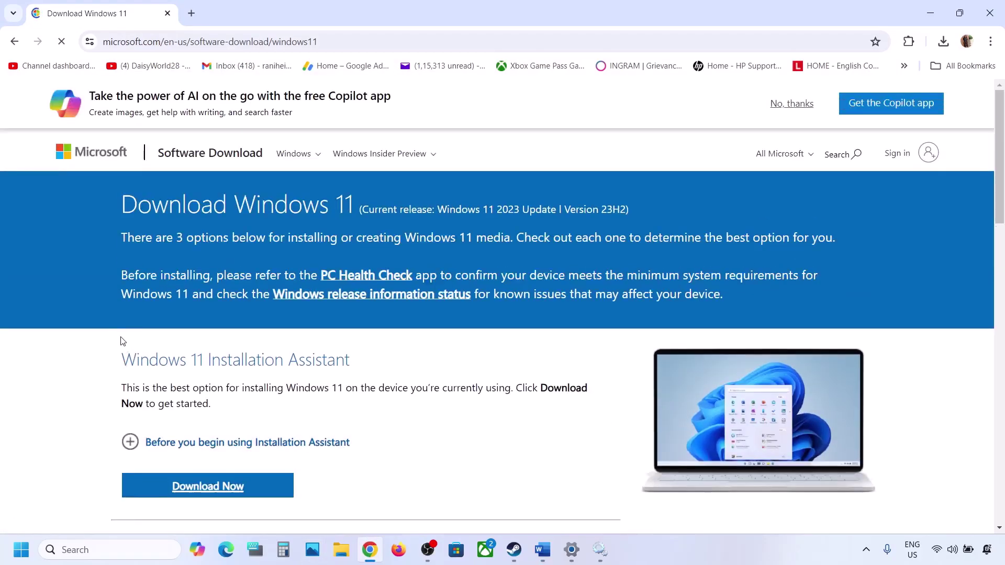
Download the Windows 11 Installation Assistant from the Download Windows 11 page
left_click_drag(123, 354, 384, 355)
scroll(384, 356, "down", 3)
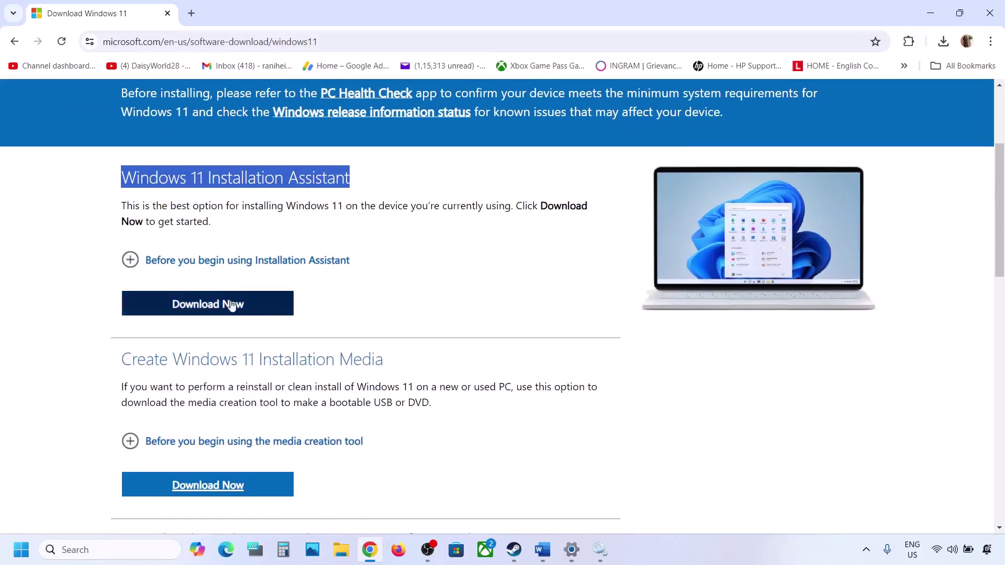
left_click(233, 305)
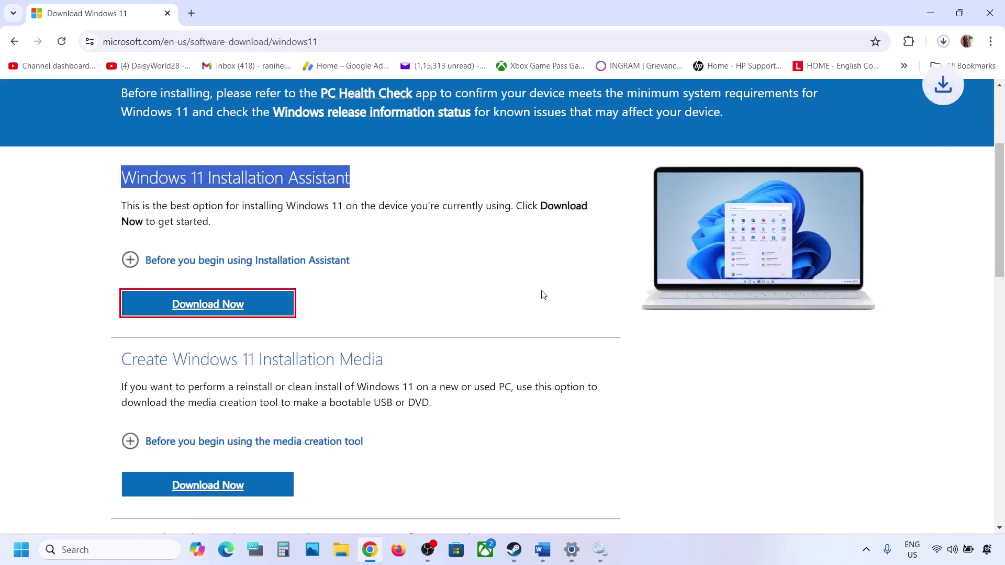
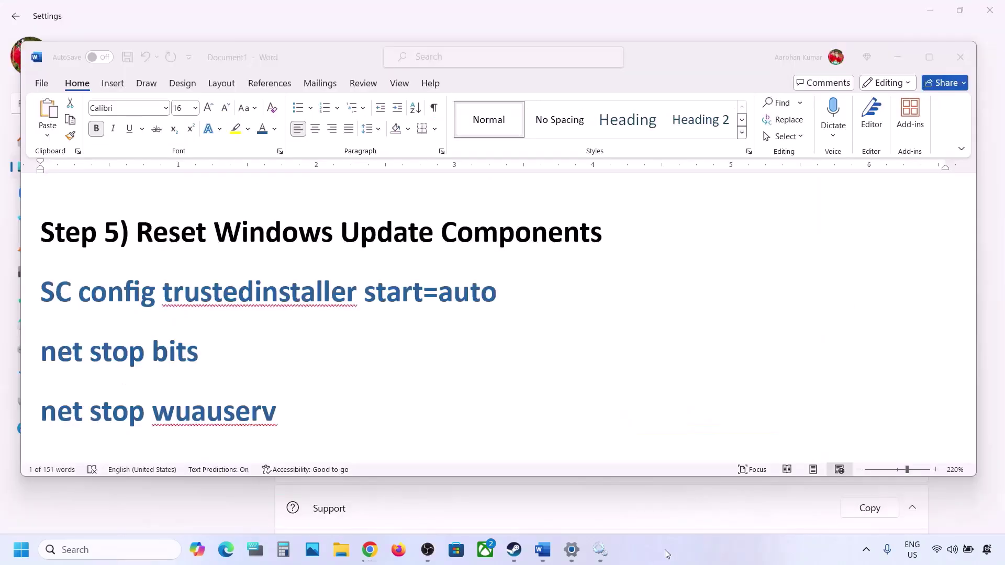
Highlight the heading text "Reset Windows Update Components" in the Word notes
left_click(159, 239)
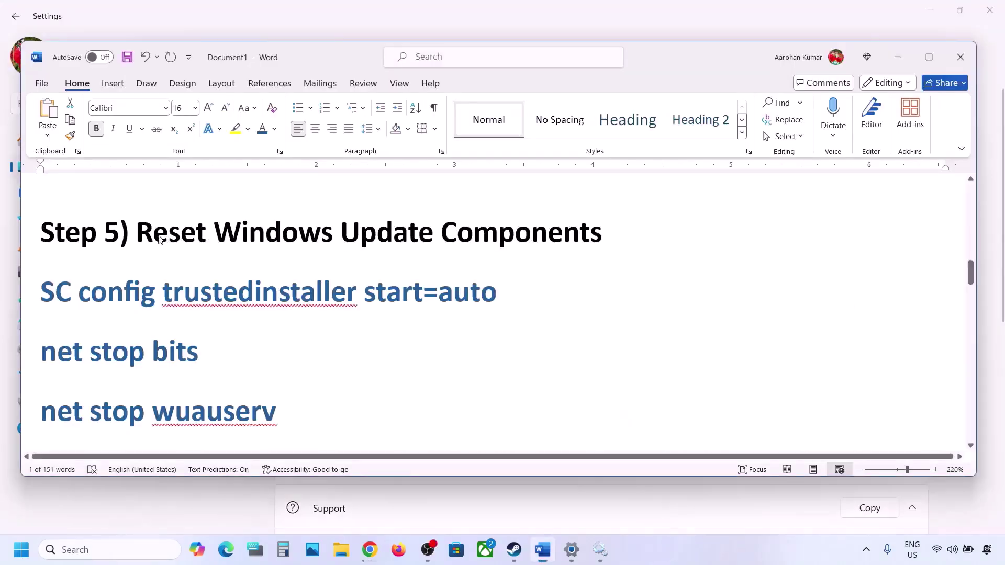
left_click_drag(138, 230, 601, 235)
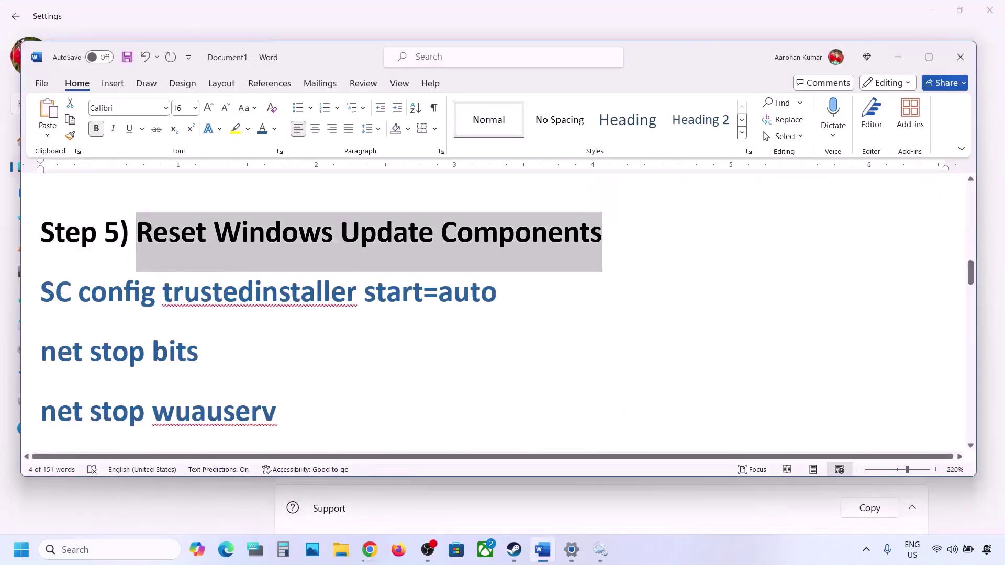
Copy all the Windows Update reset commands in the Word notes, from "SC config trustedinstaller start=auto" through "net start appidsvc"
left_click(42, 288)
key("shift+Down")
key("shift+Down")
key("shift+Down")
key("shift+Down")
key("shift+Down")
key("shift+Down")
key("shift+Down")
key("shift+Down")
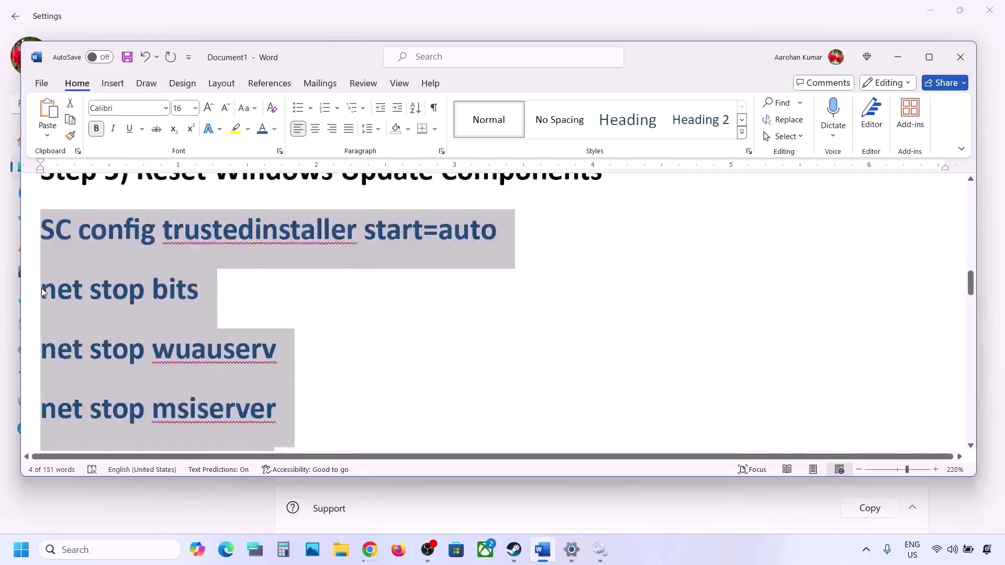
key("shift+Down")
key("shift+Down")
key("shift+Down")
key("shift+Down")
key("shift+Down")
key("shift+Down")
key("shift+Down")
key("shift+Down")
key("shift+Down")
key("shift+Down")
key("shift+Down")
key("shift+Down")
key("shift+Down")
key("shift+Down")
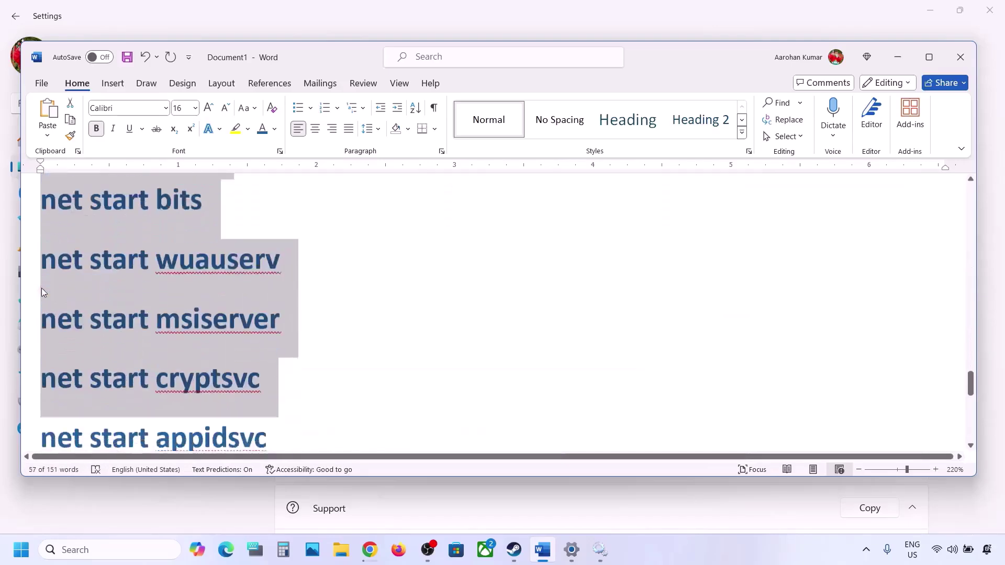
key("shift+Down")
key("shift+Up")
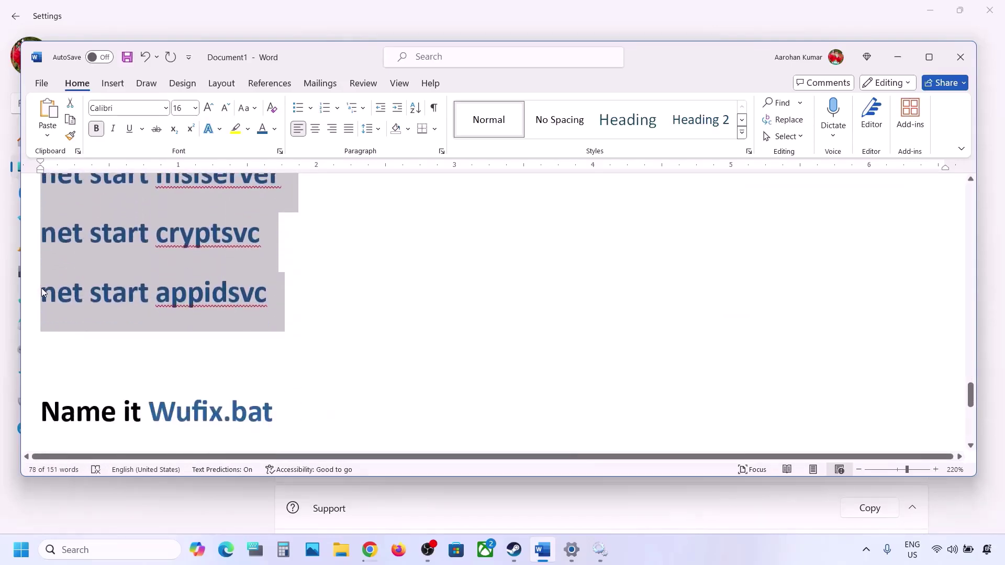
right_click(143, 270)
left_click(172, 319)
Open Notepad and paste the copied update reset commands into a blank document
left_click(84, 547)
type("notepad")
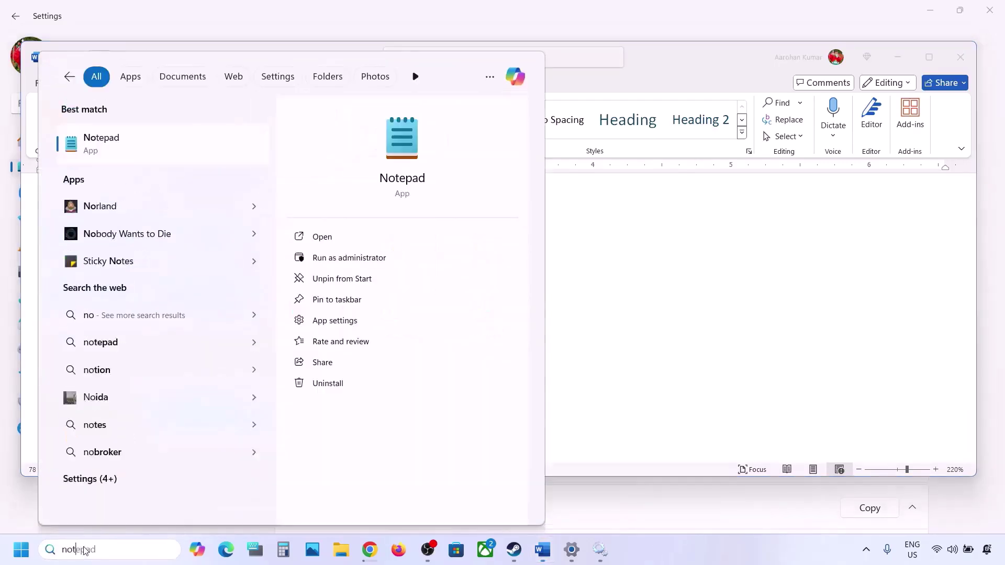
key("Return")
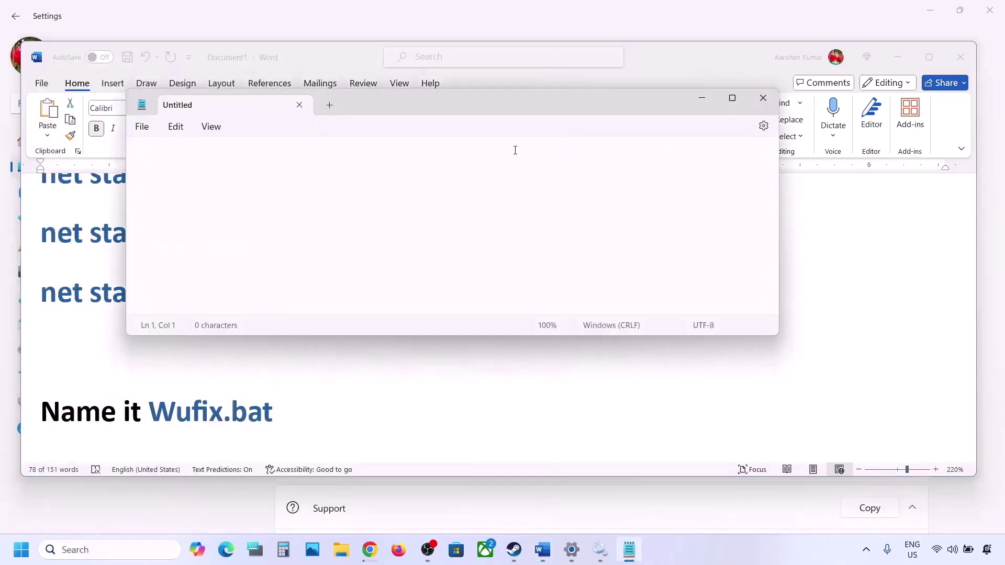
key("ctrl+v")
scroll(282, 262, "up", 4)
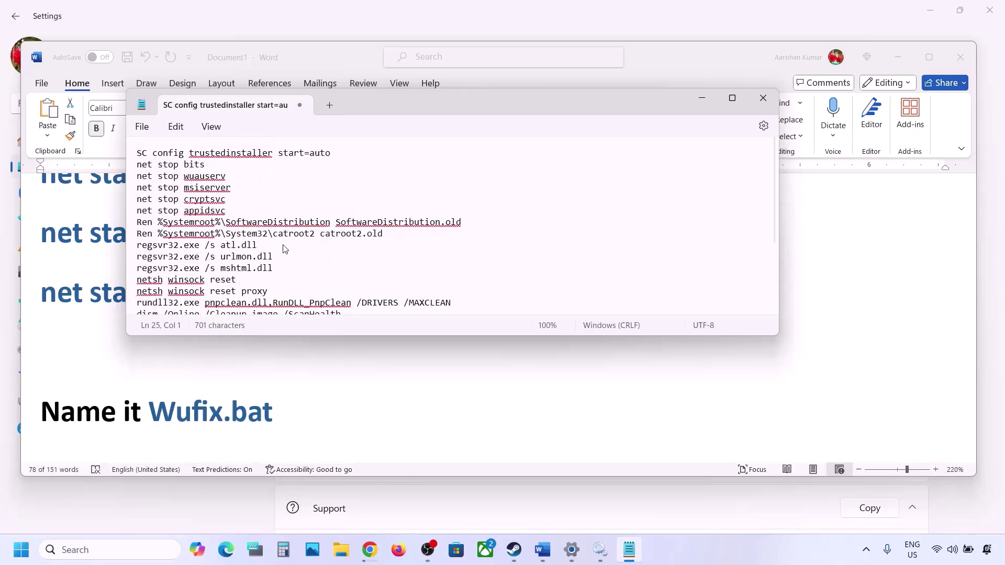
Start saving the Notepad document under a new name, using the file name Wufix.bat copied from the Word notes
left_click(140, 127)
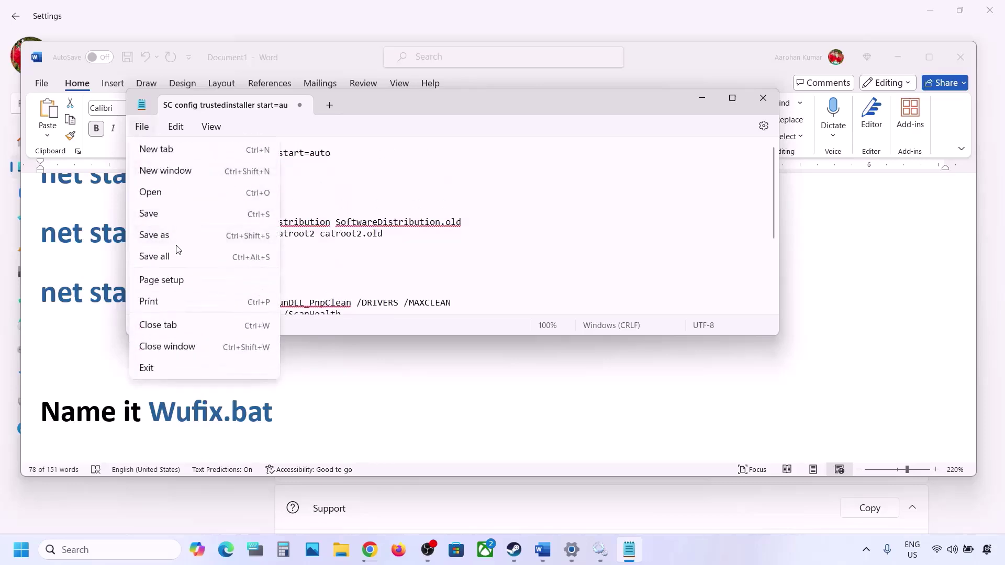
left_click(166, 234)
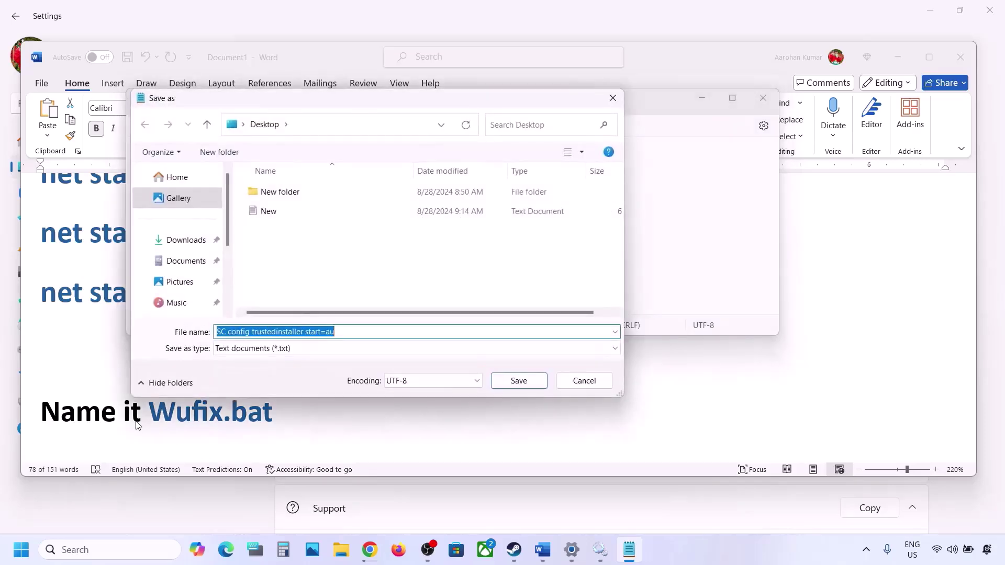
left_click(136, 425)
left_click_drag(278, 408, 148, 410)
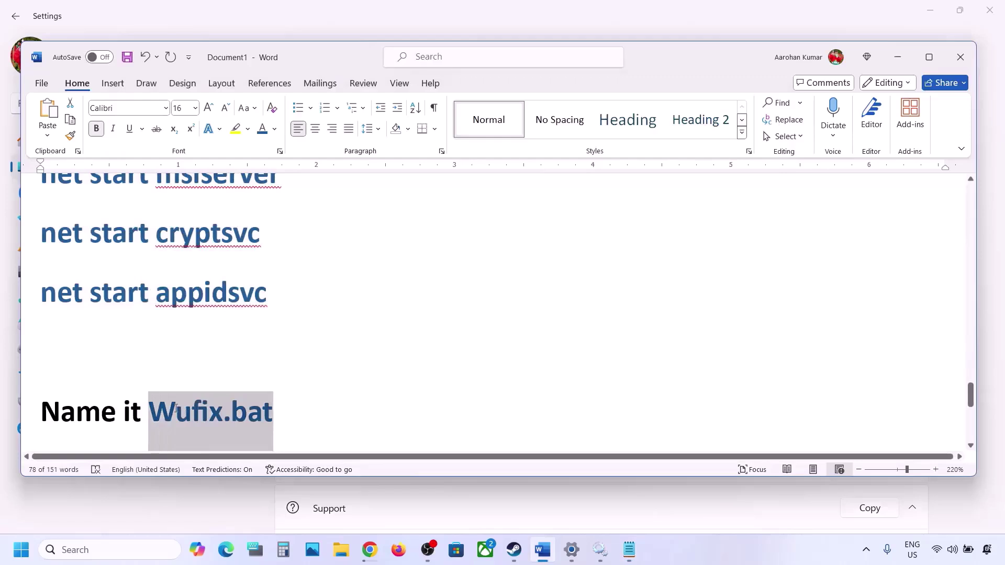
left_click(629, 549)
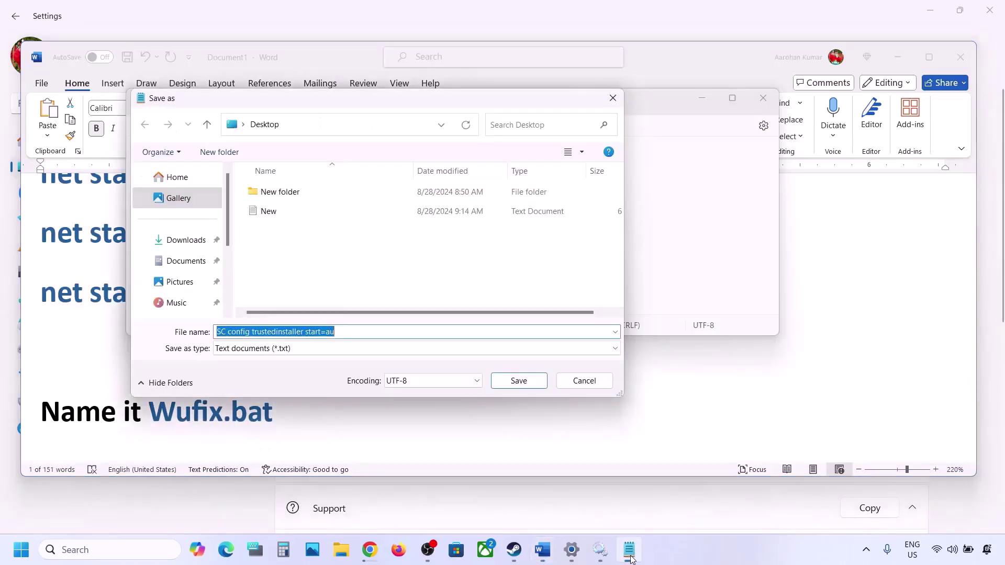
key("ctrl+v")
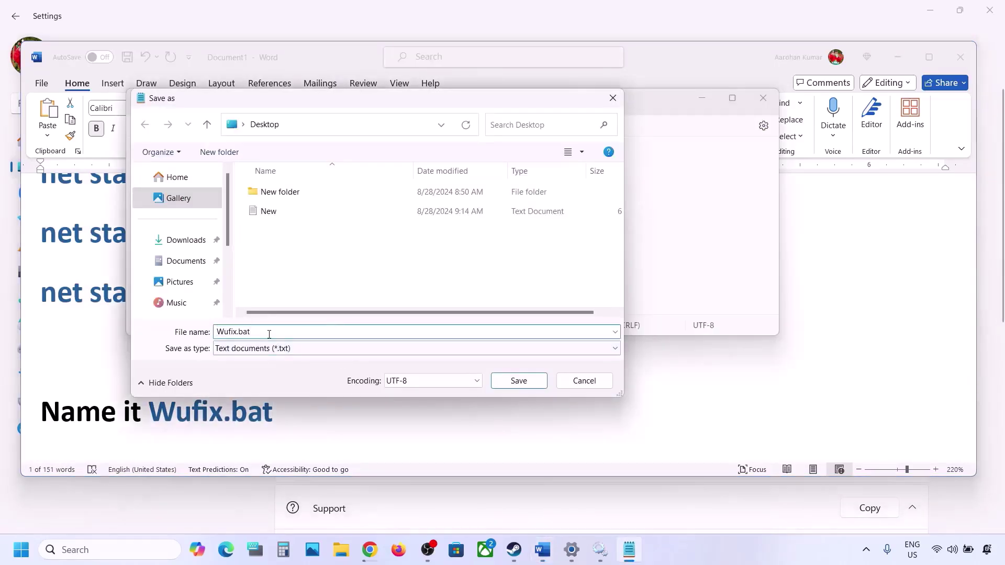
Set the save type to All files, save Wufix.bat to the Desktop, and close Notepad
left_click_drag(270, 333, 202, 333)
left_click(249, 348)
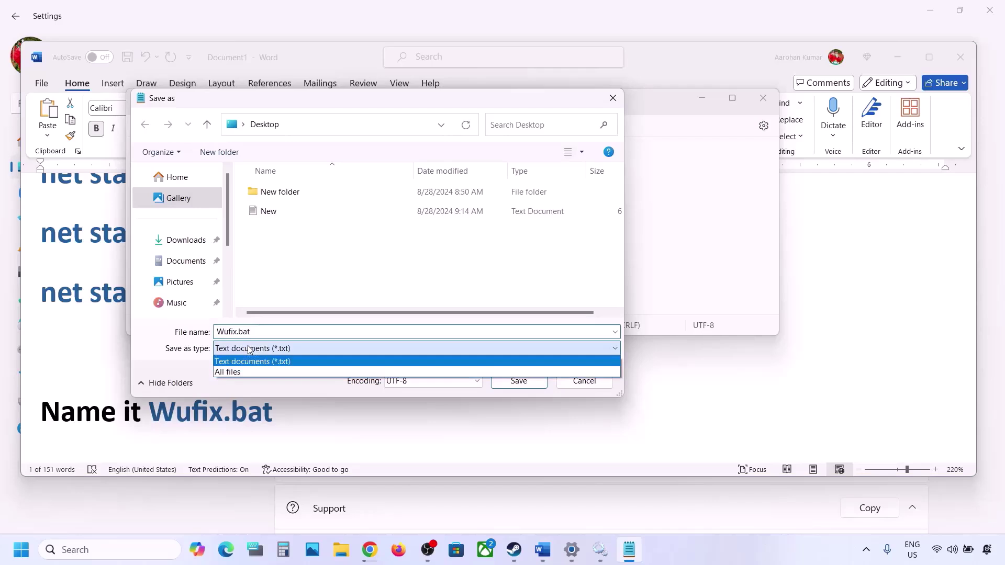
left_click(258, 371)
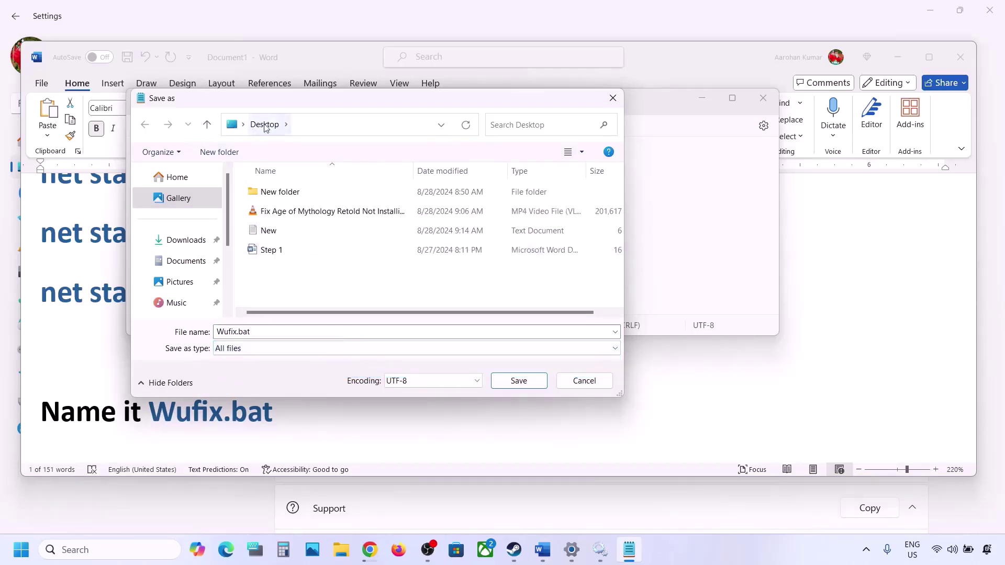
left_click(506, 380)
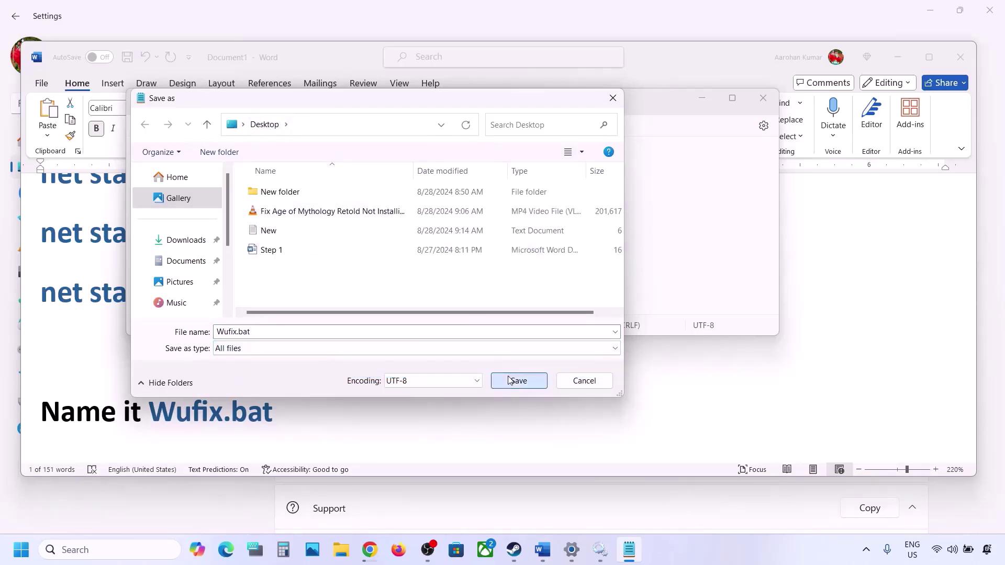
left_click(757, 104)
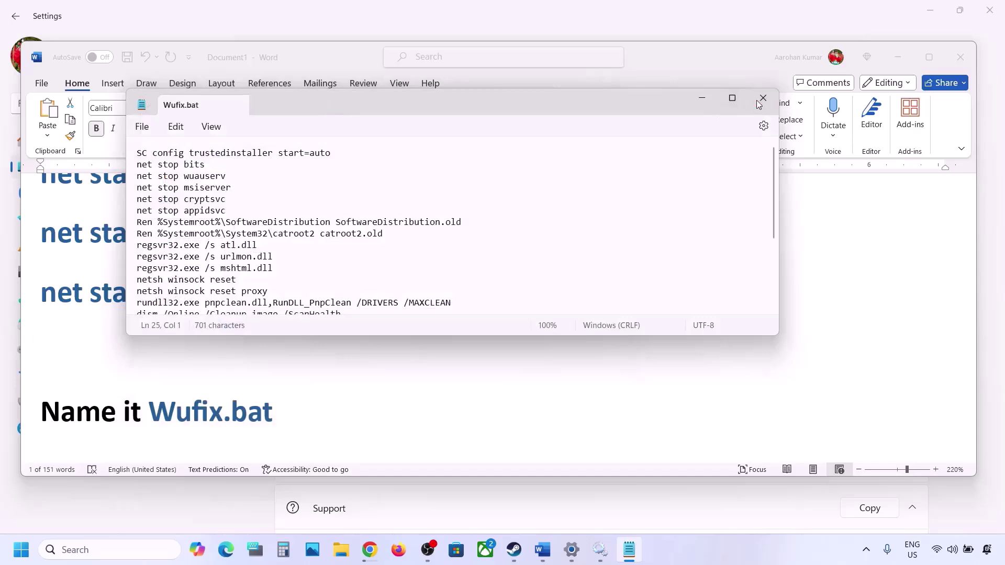
Show the desktop and run the Wufix batch file as administrator
key("super+d")
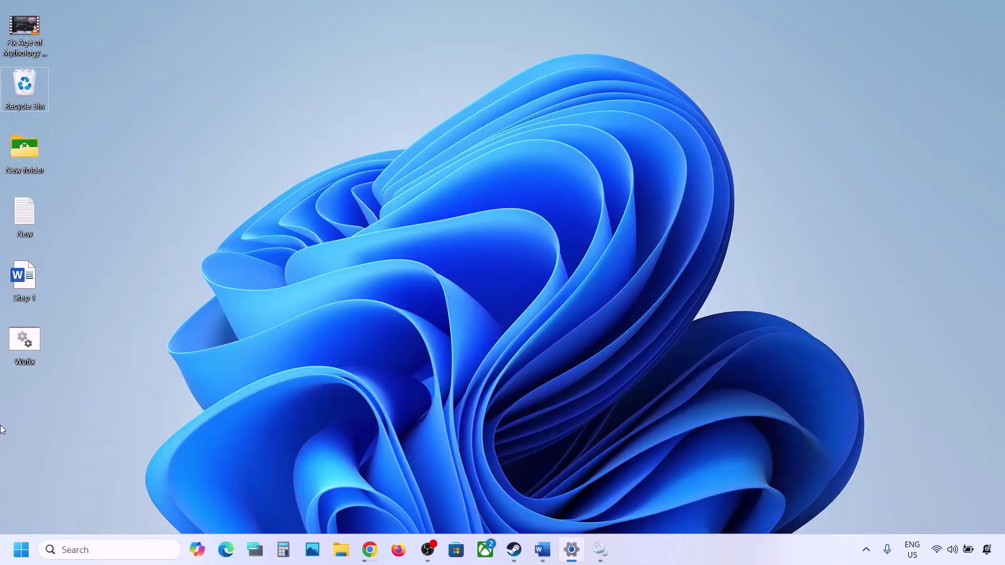
left_click(25, 348)
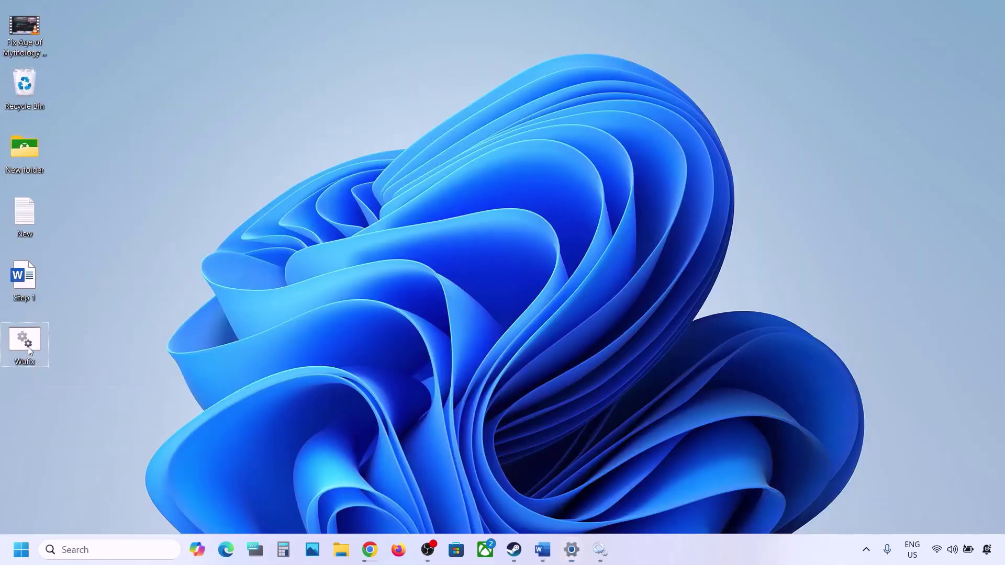
right_click(28, 347)
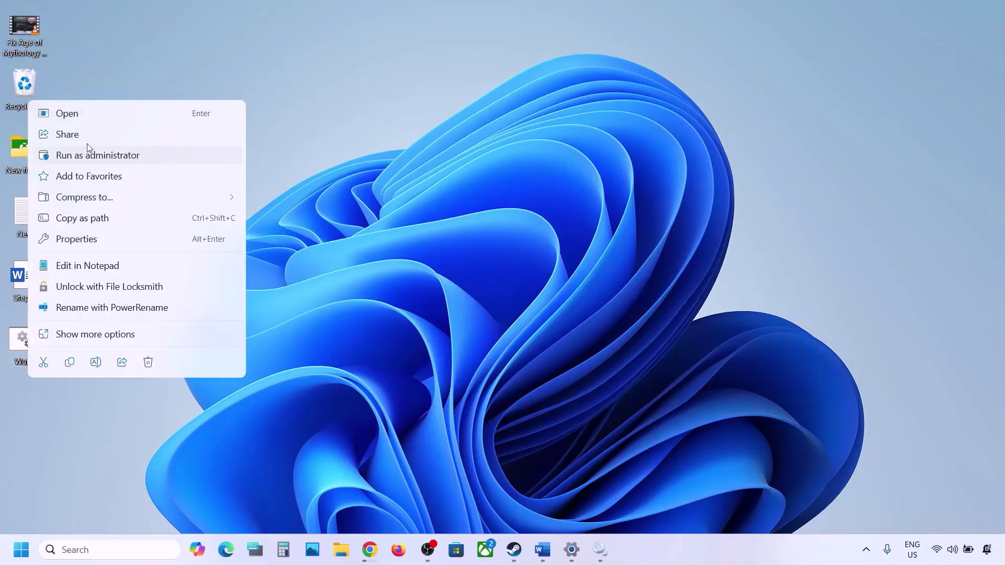
left_click(100, 153)
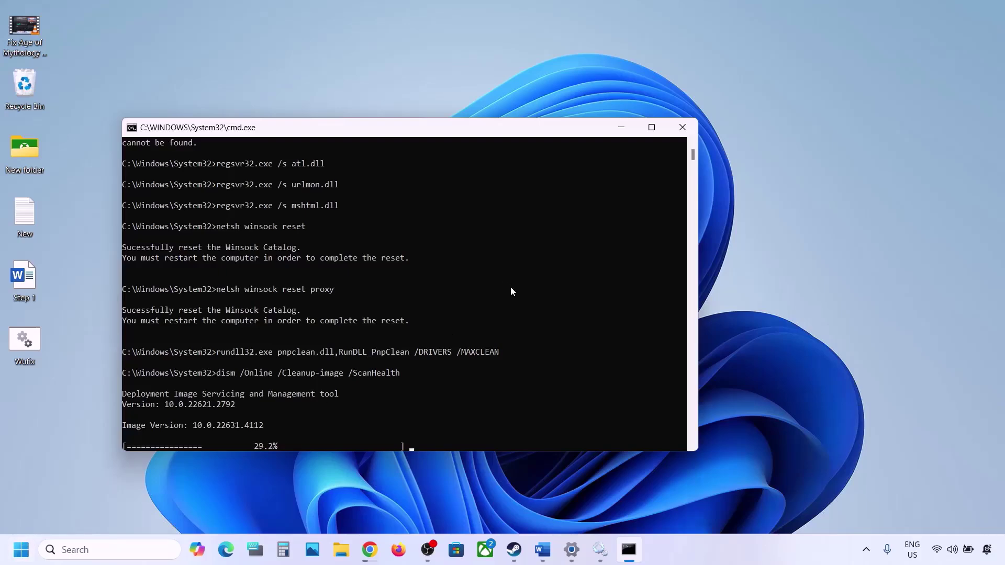
Switch to the Word notes and highlight the Step 6 heading "Use Media Creation Tool" and the Windows 11 software download link below it
left_click(542, 550)
scroll(406, 383, "down", 5)
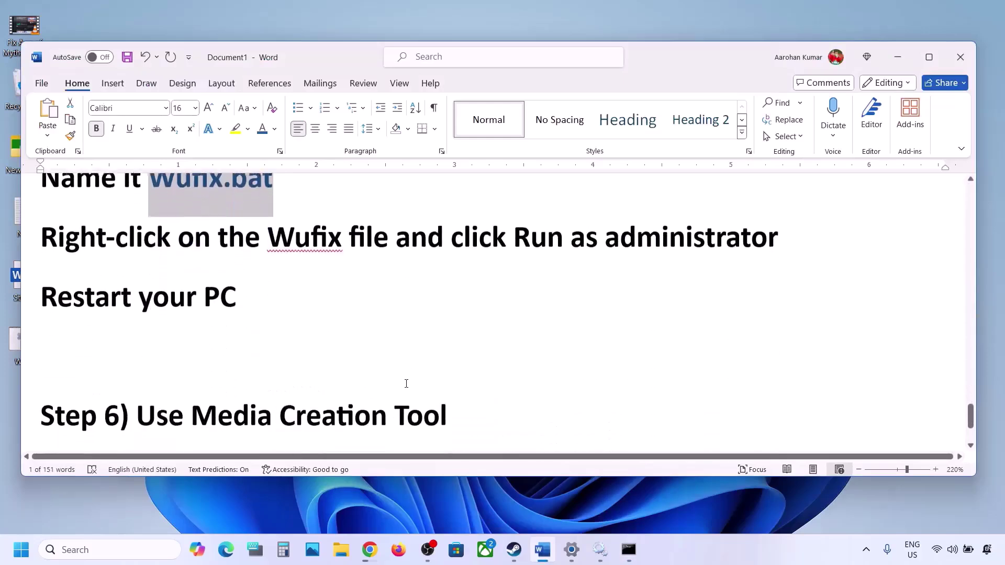
scroll(406, 384, "down", 1)
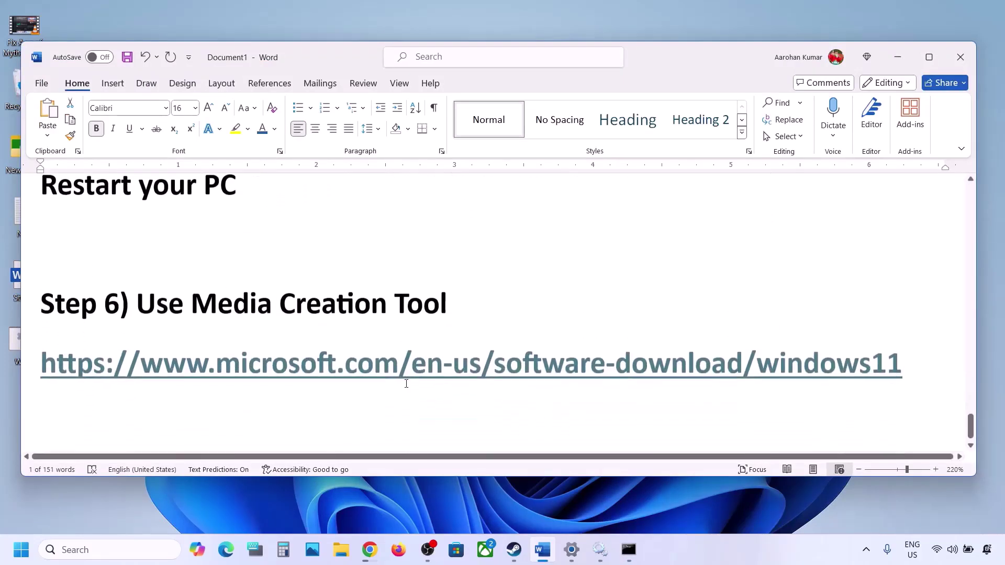
left_click_drag(138, 306, 453, 313)
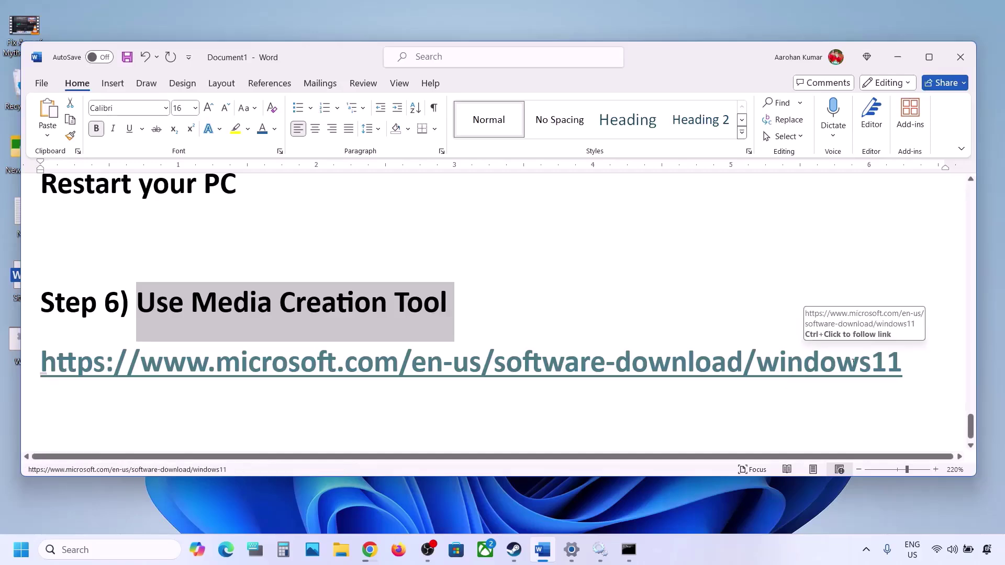
left_click_drag(793, 366, 42, 373)
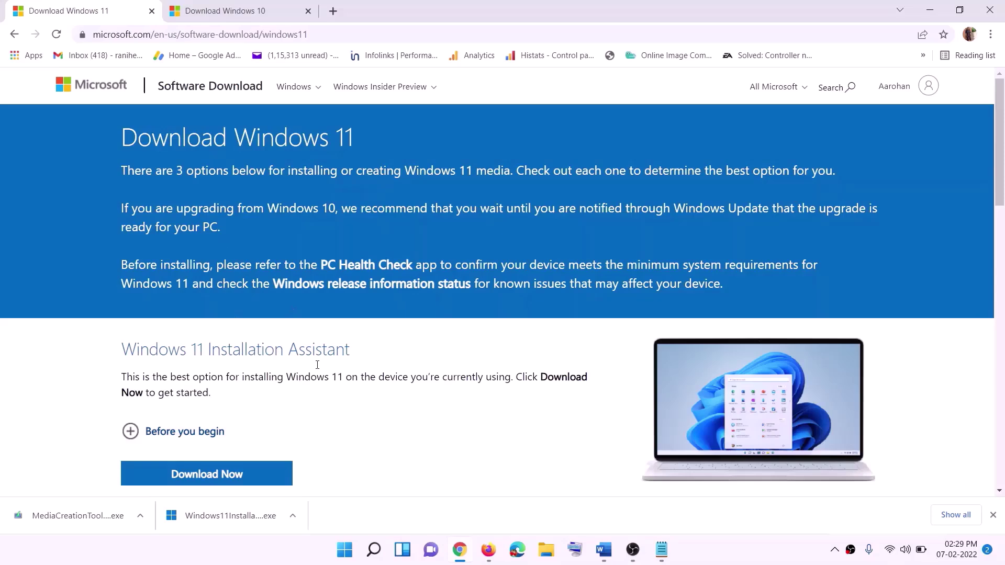
Download the media creation tool from the Create Windows 11 Installation Media section of the Download Windows 11 page
scroll(317, 364, "down", 5)
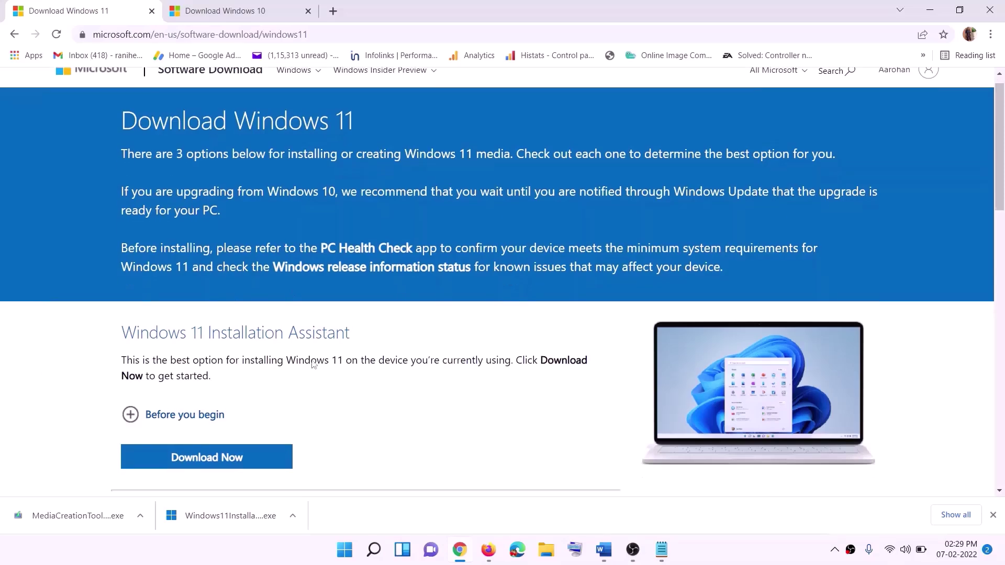
left_click_drag(193, 311, 290, 312)
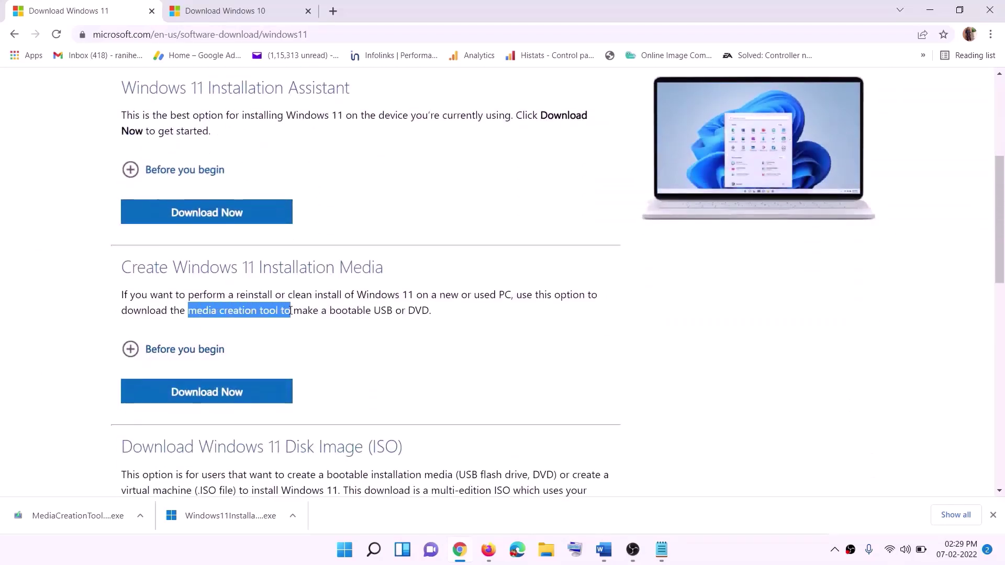
left_click(198, 397)
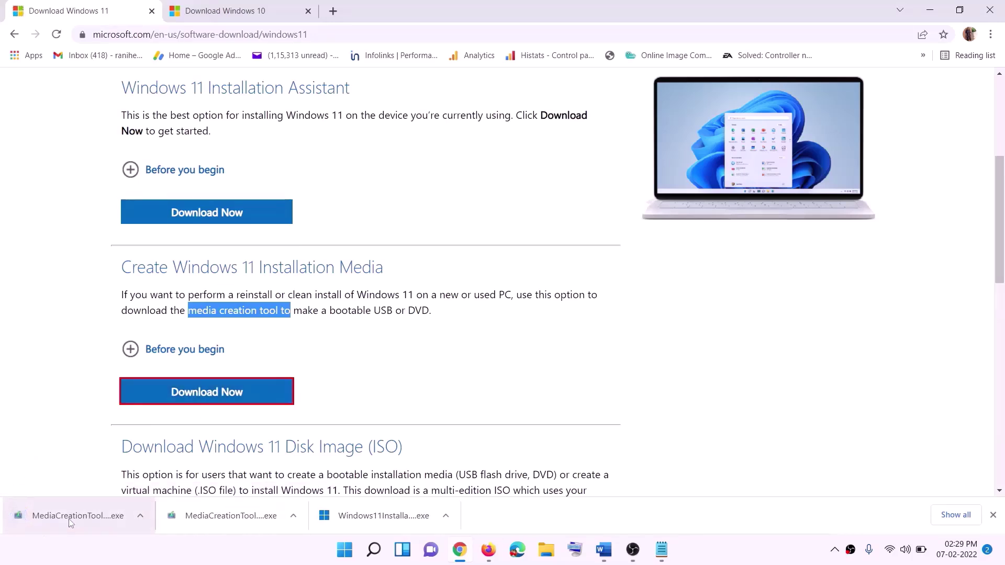
Run the downloaded MediaCreationTool with permission to make changes, accepting the license terms and the recommended language and edition options
left_click(52, 516)
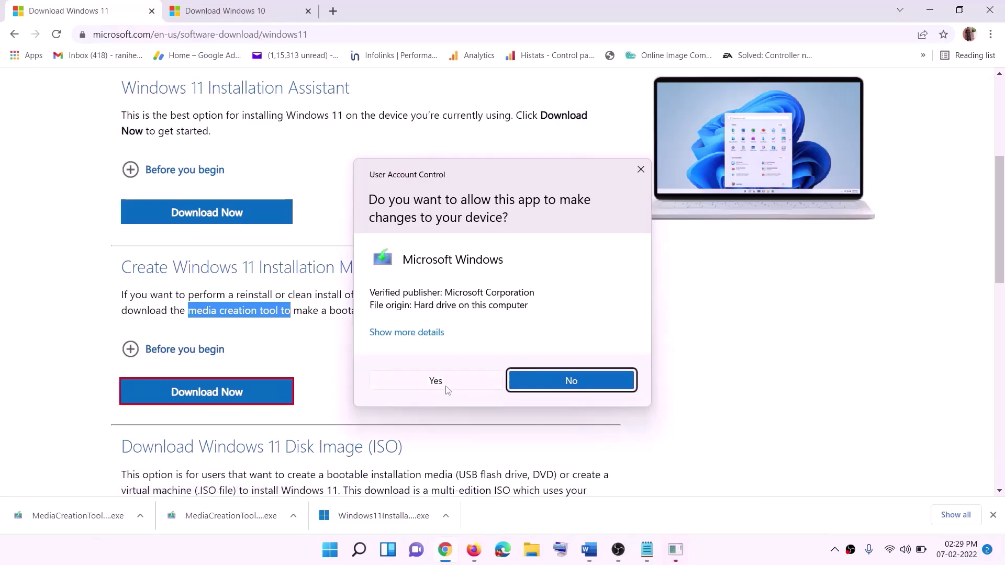
left_click(444, 387)
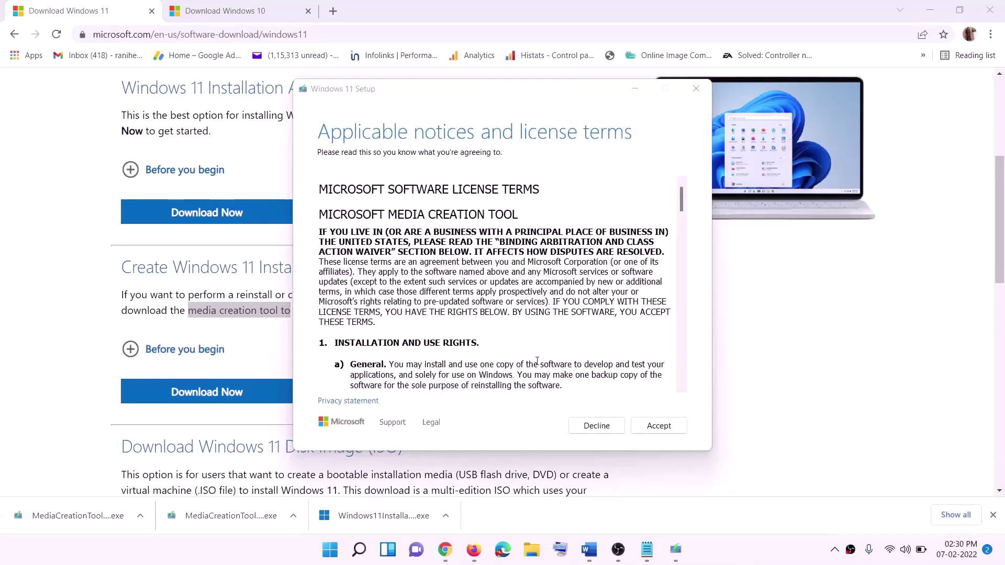
left_click(658, 425)
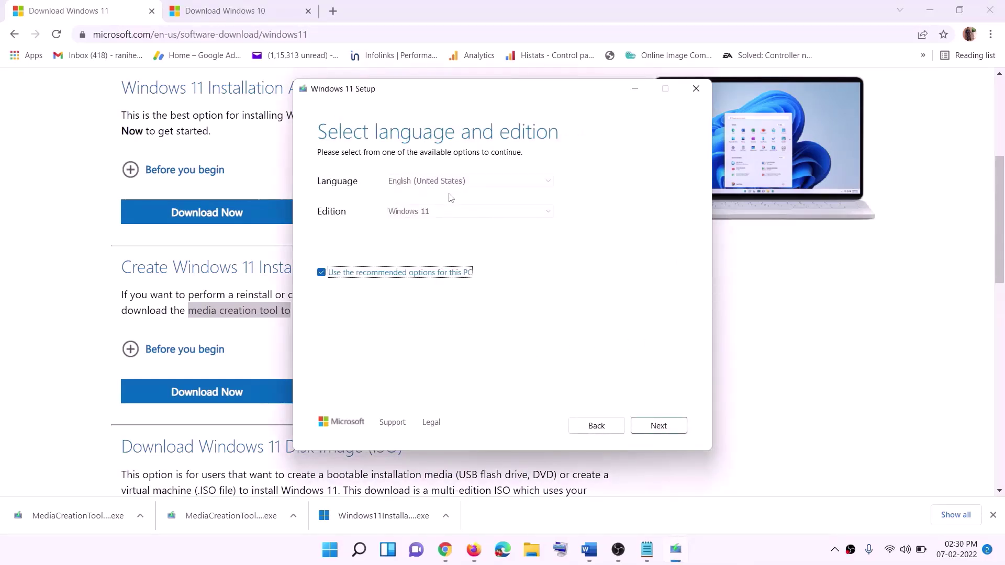
left_click(652, 425)
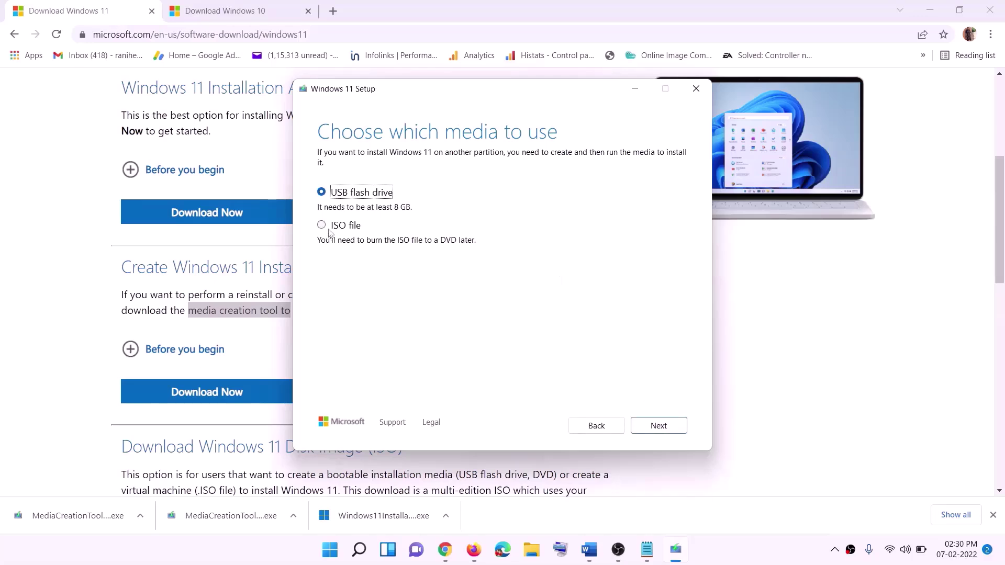
Choose ISO file as the installation media, save it as Windows on the Desktop, and show the desktop
left_click(345, 227)
left_click(664, 424)
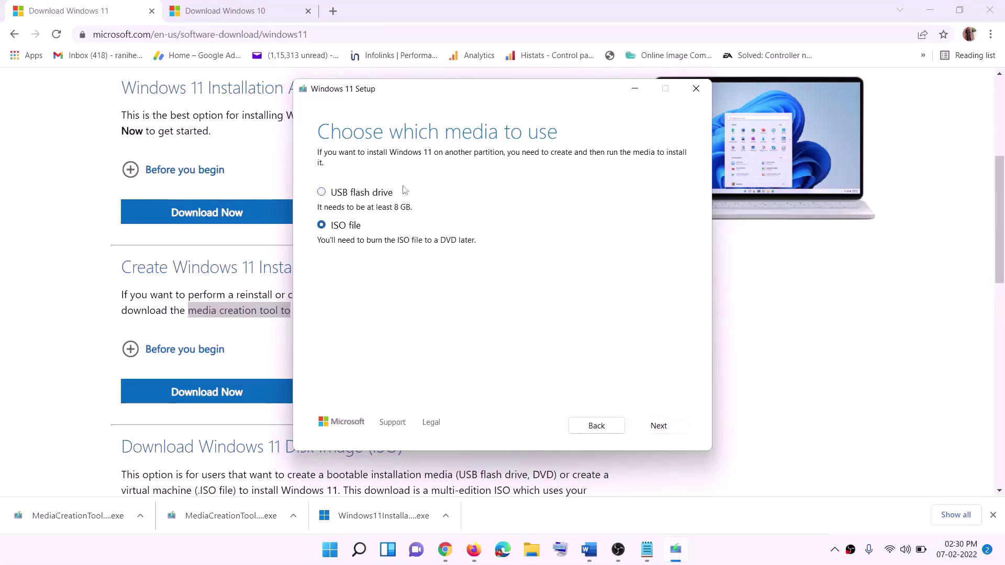
scroll(343, 267, "up", 3)
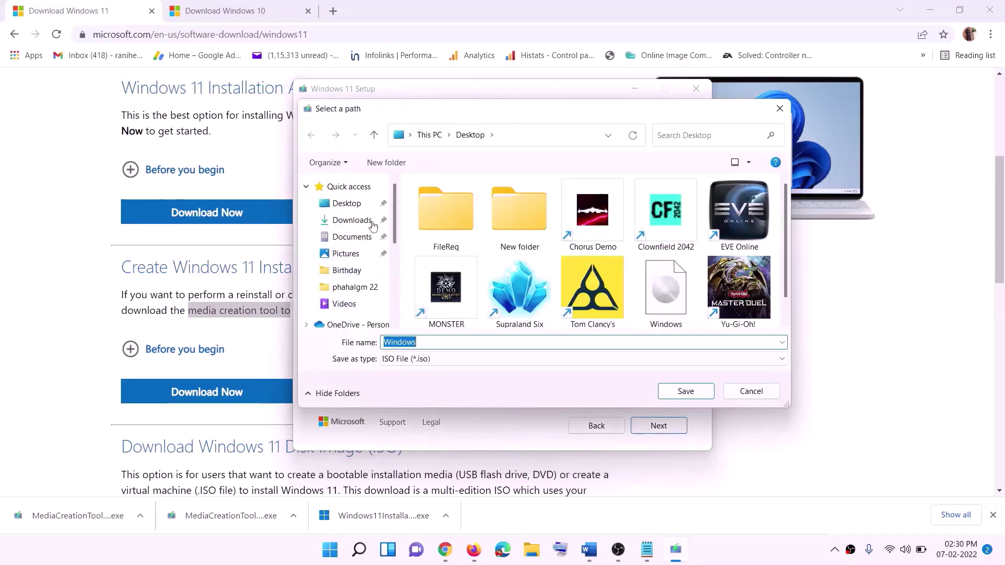
left_click(347, 204)
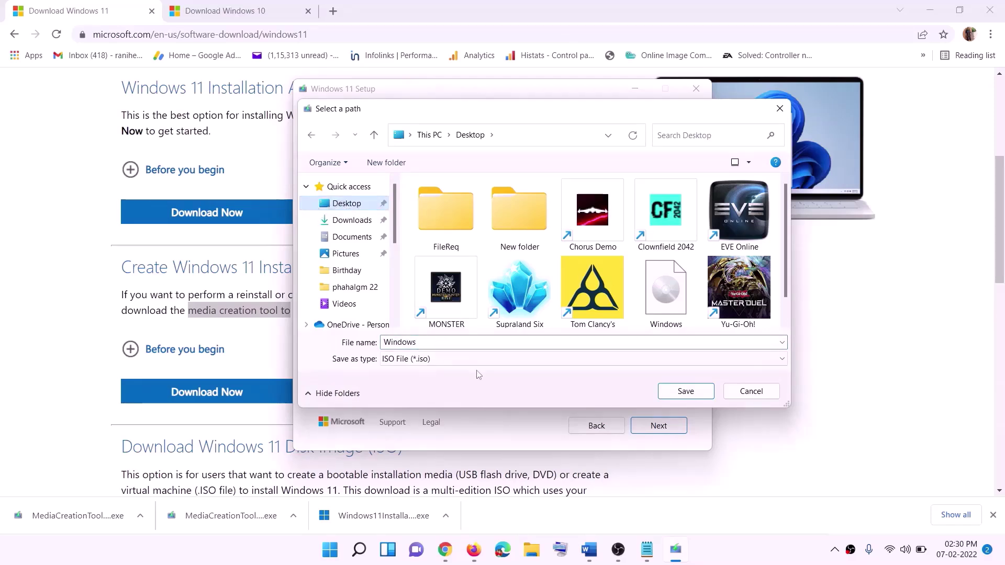
left_click(687, 392)
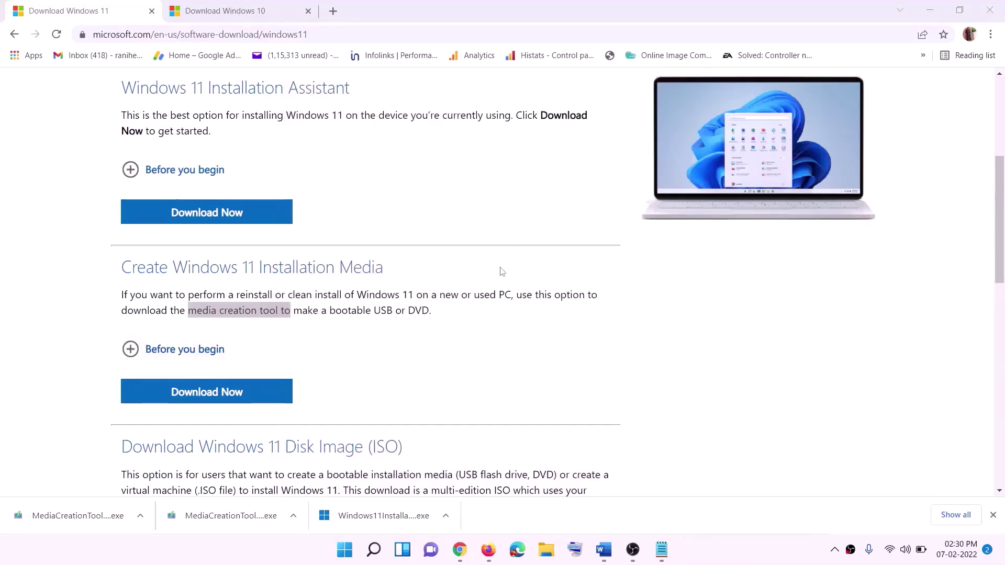
key("super+d")
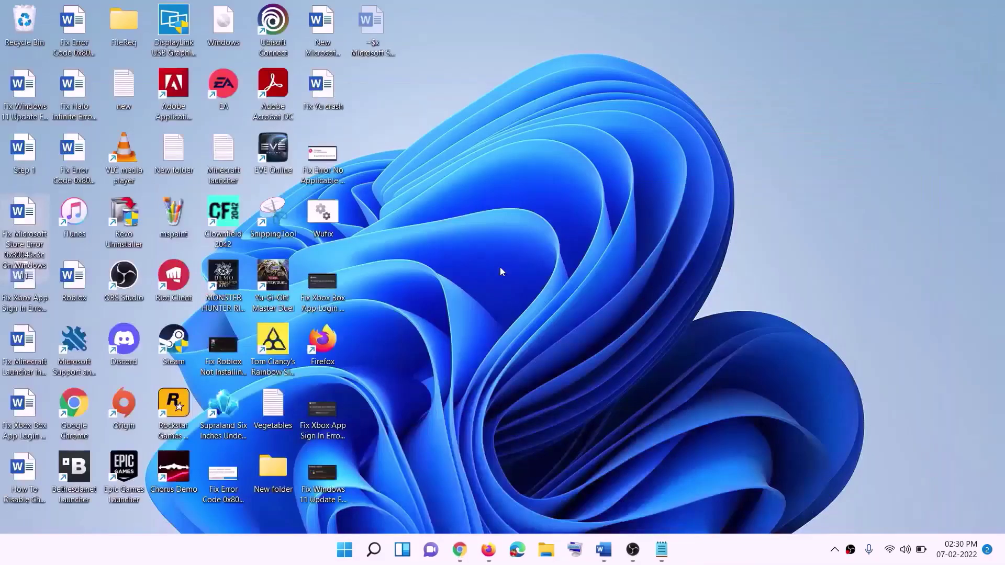
Move the Windows ISO file to the spot above Firefox on the desktop and open it as a DVD drive
left_click_drag(234, 26, 403, 314)
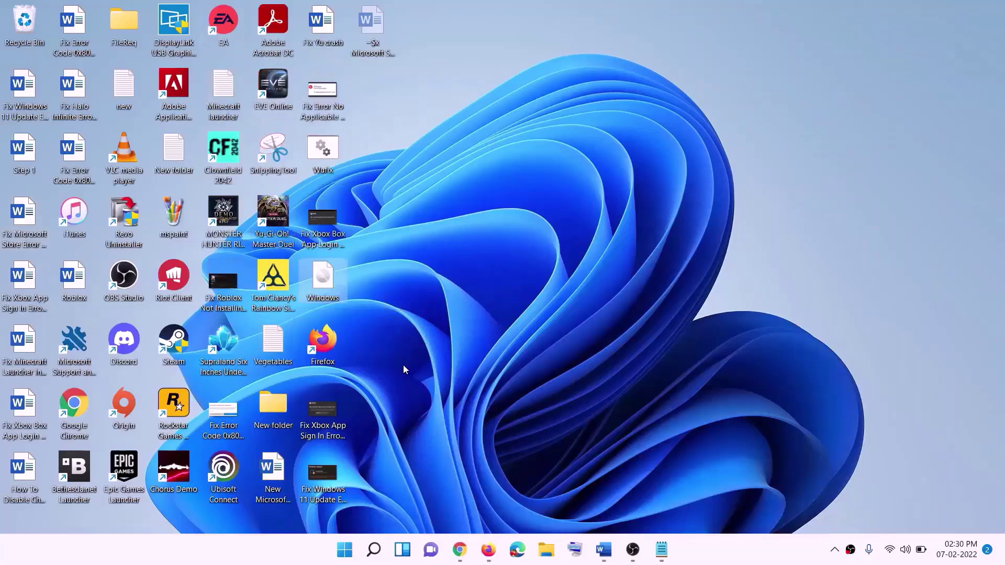
double_click(331, 280)
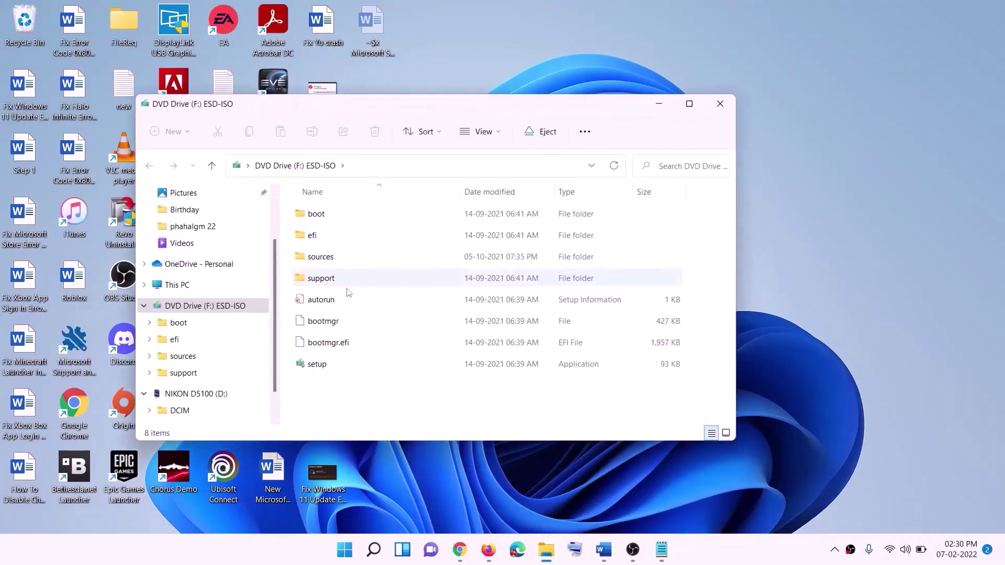
Run setup from the ESD-ISO drive with permission to make changes and proceed past the Install Windows 11 page
left_click(318, 367)
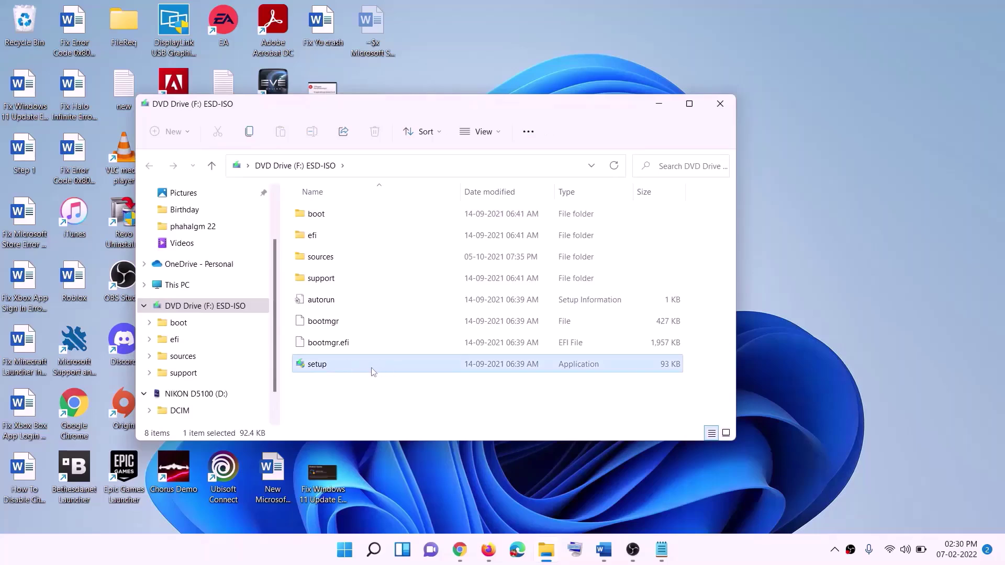
double_click(344, 366)
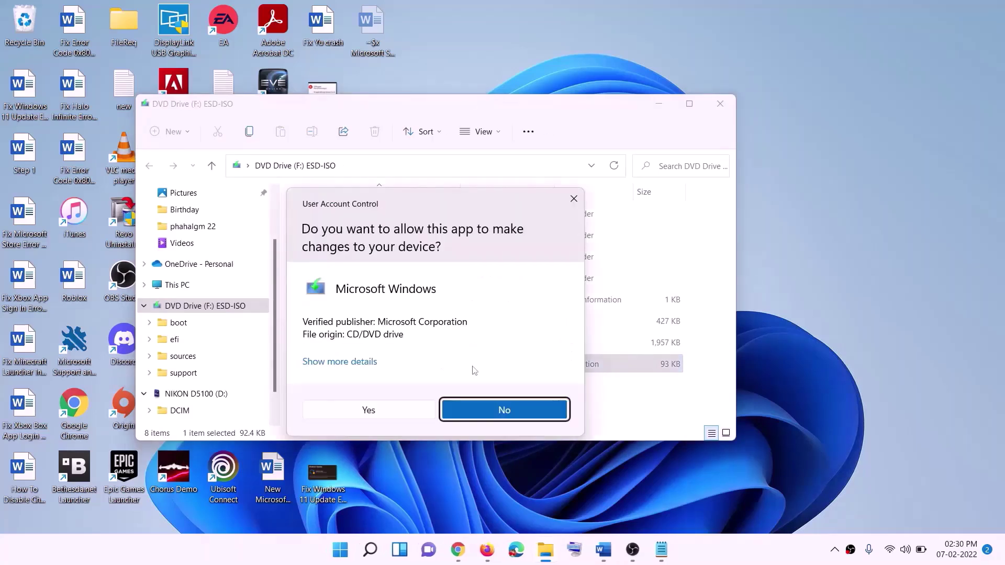
left_click(404, 411)
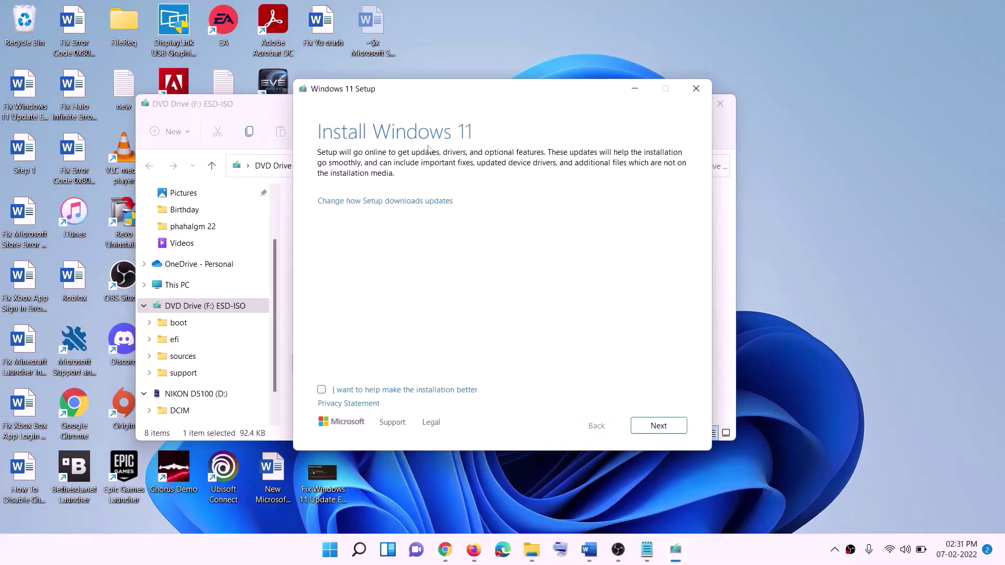
left_click(662, 425)
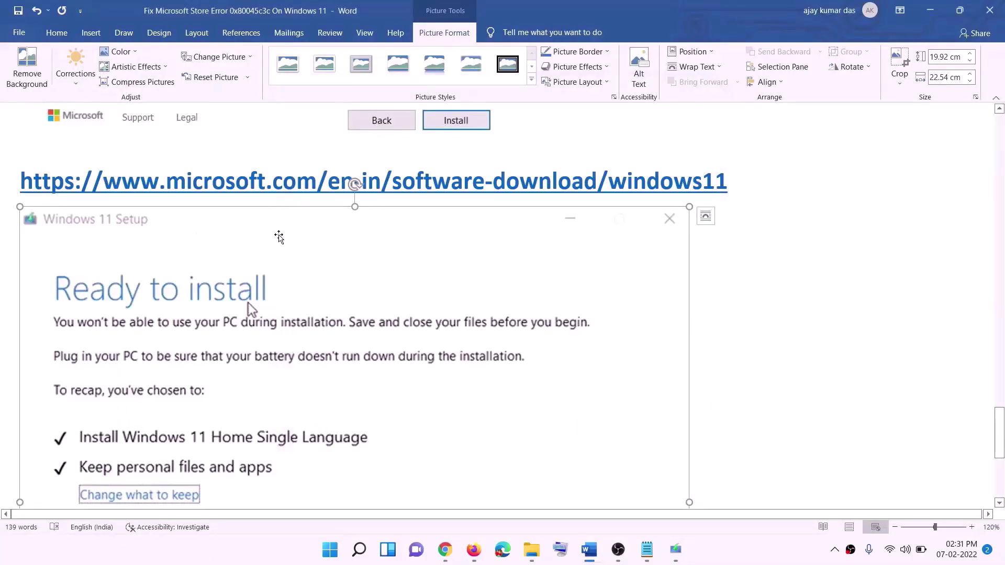
Review the Ready to install picture in the Word notes, from the recap of what to keep down to the Install option
scroll(279, 237, "down", 3)
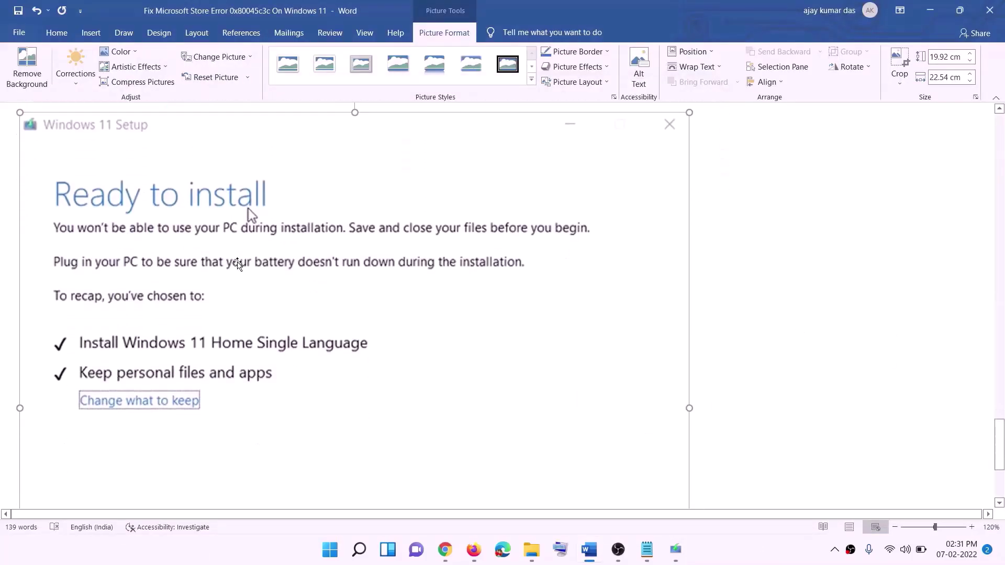
scroll(277, 189, "down", 1)
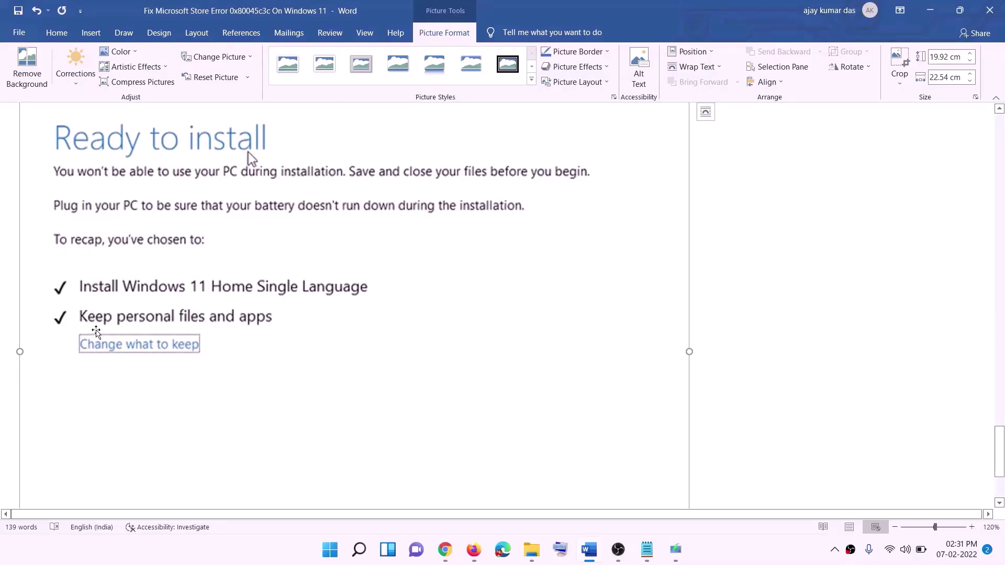
scroll(387, 328, "down", 2)
scroll(387, 328, "down", 1)
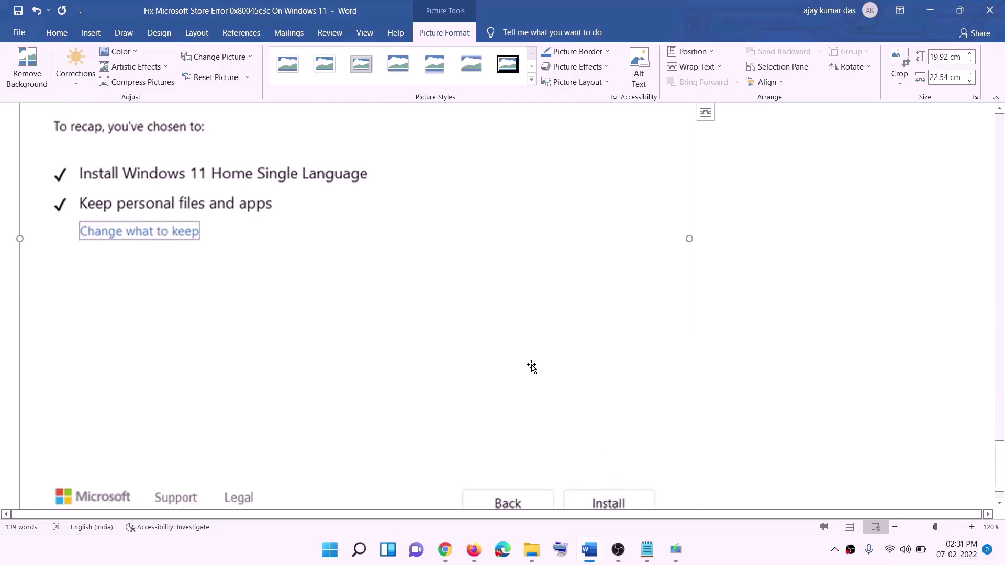
scroll(532, 369, "up", 7)
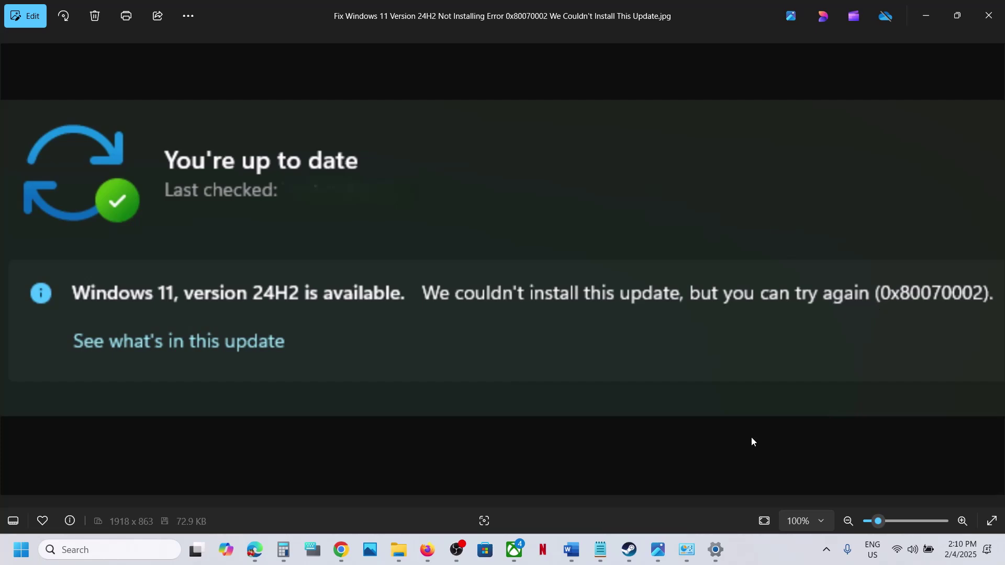
Switch to the Windows Update history in Settings and clear the text selection on the Windows 11, version 24H2 feature update
left_click(715, 550)
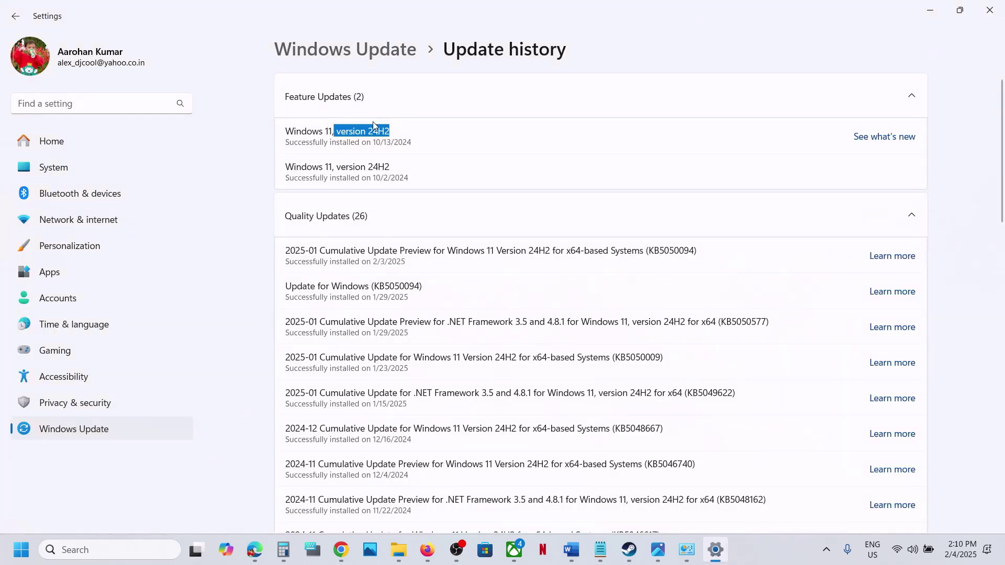
left_click(394, 130)
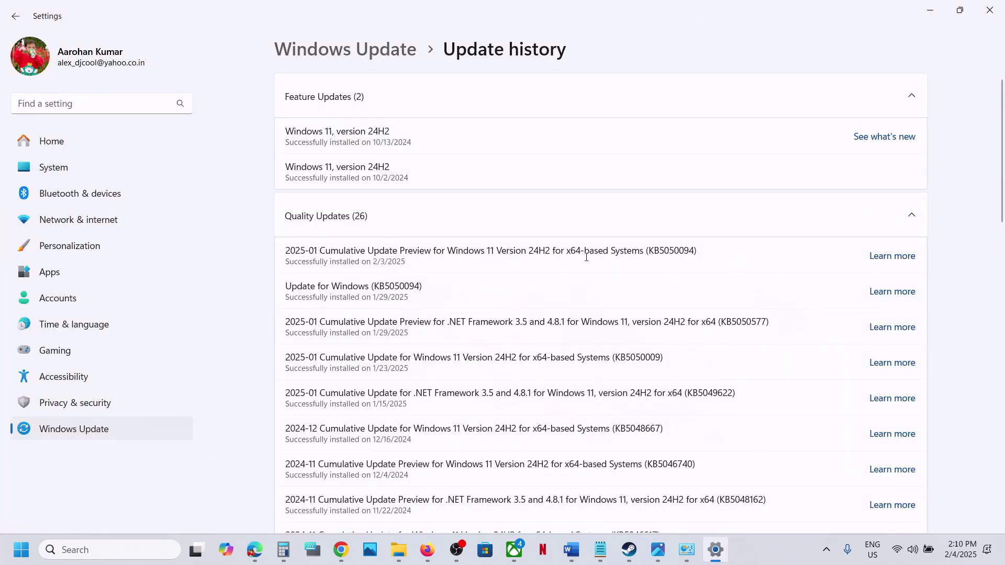